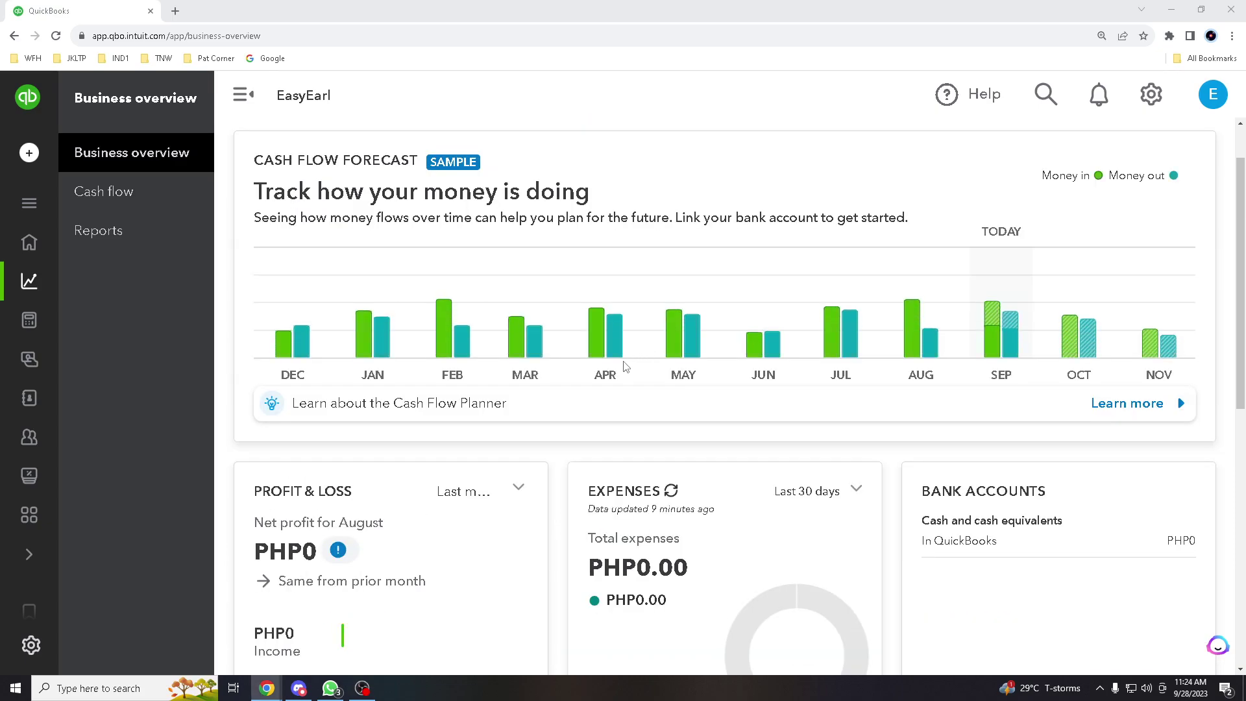
# Step: Scroll up and down through the current QuickBooks page to review its contents
pyautogui.scroll(1, 626, 370)
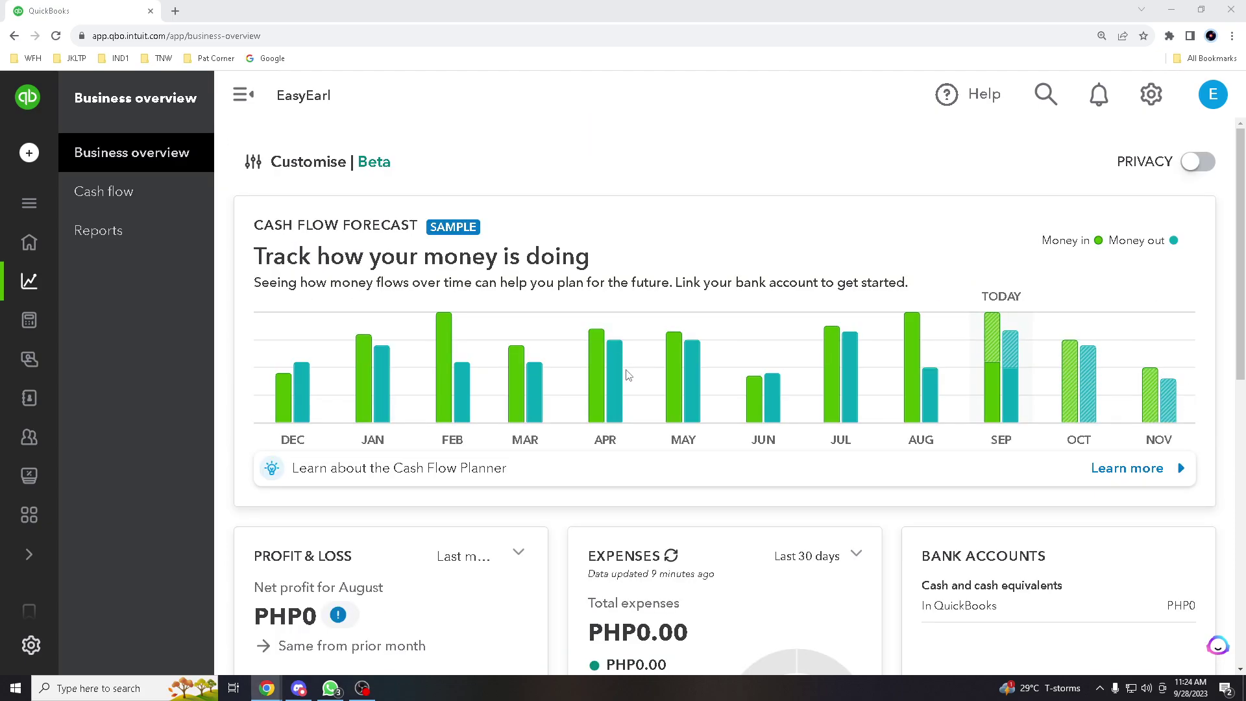
pyautogui.scroll(-2, 629, 375)
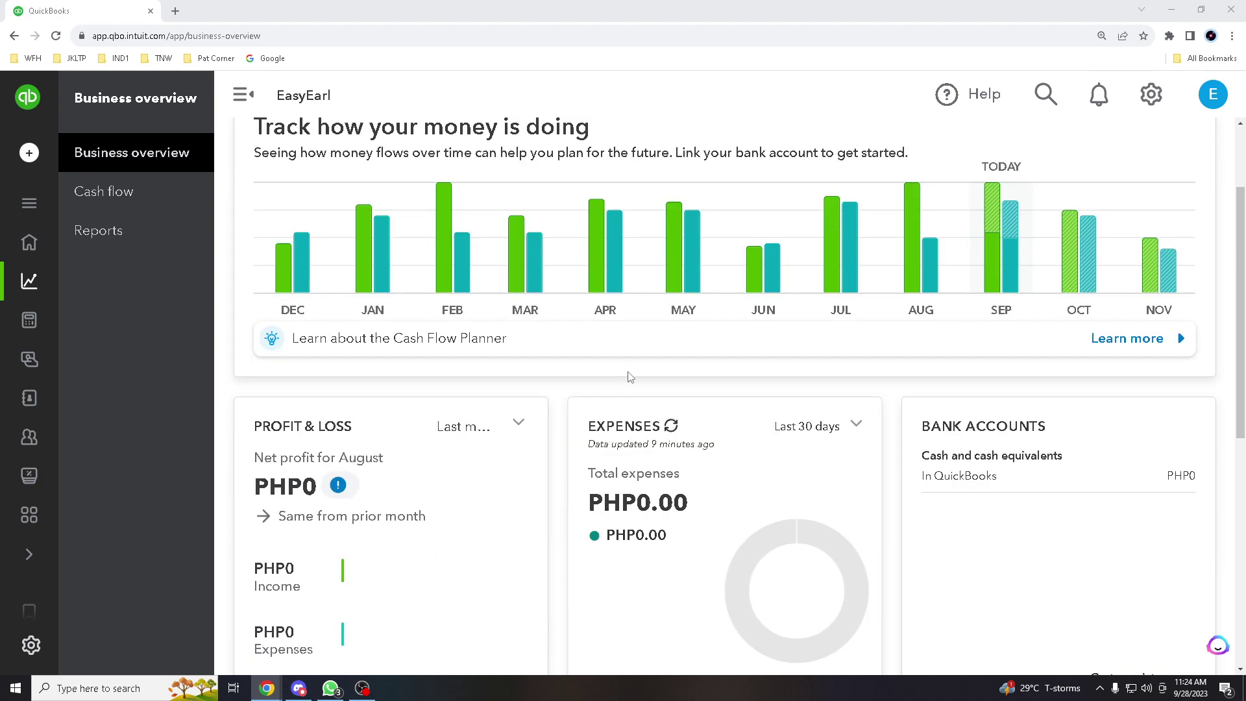
pyautogui.scroll(2, 689, 377)
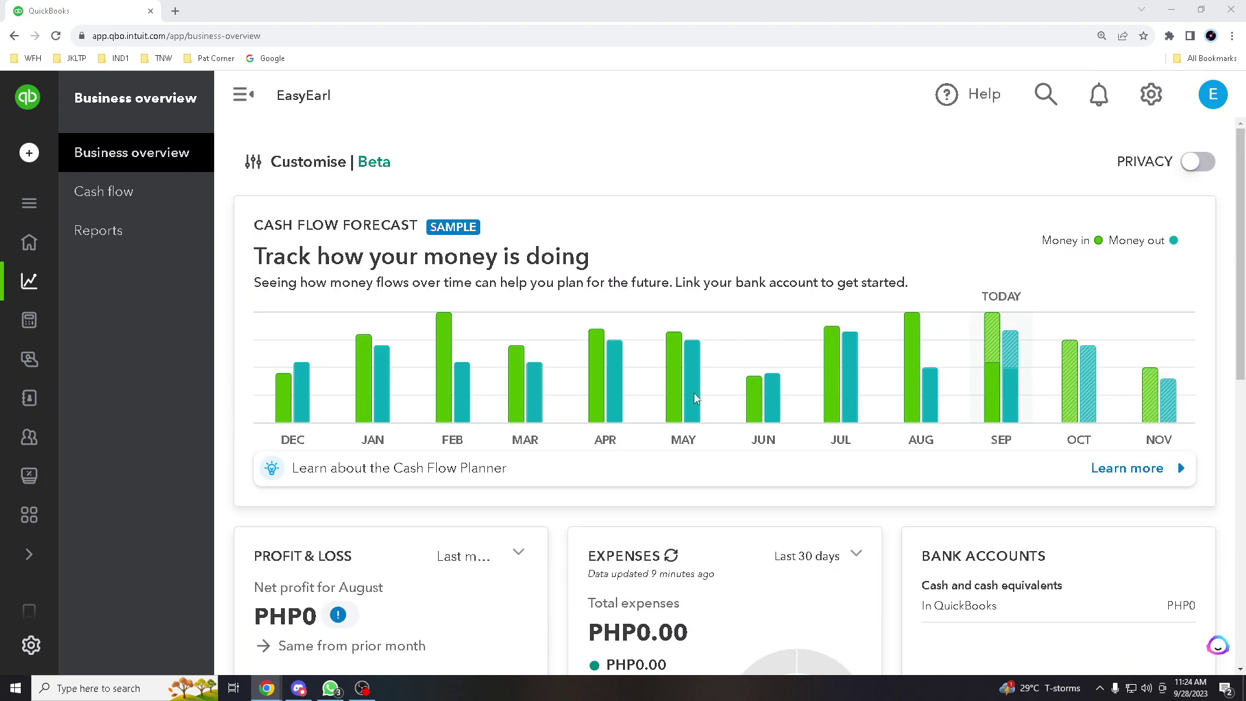
pyautogui.scroll(-3, 704, 433)
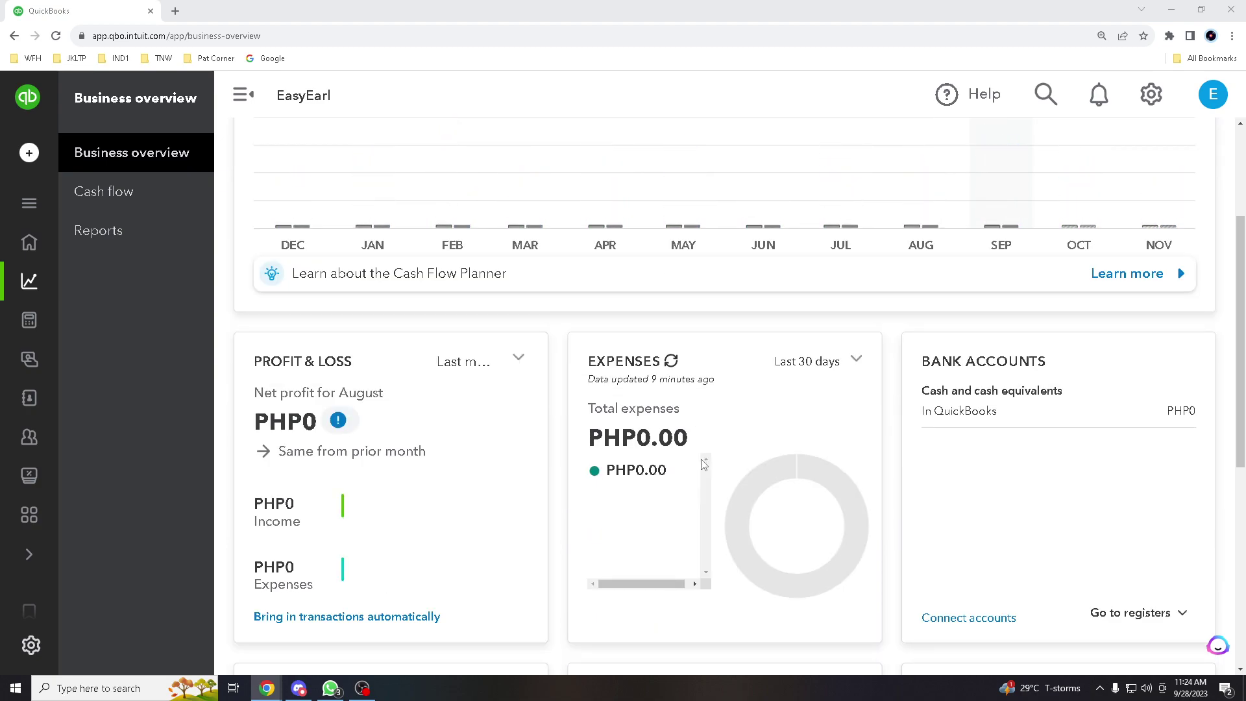
pyautogui.scroll(3, 706, 436)
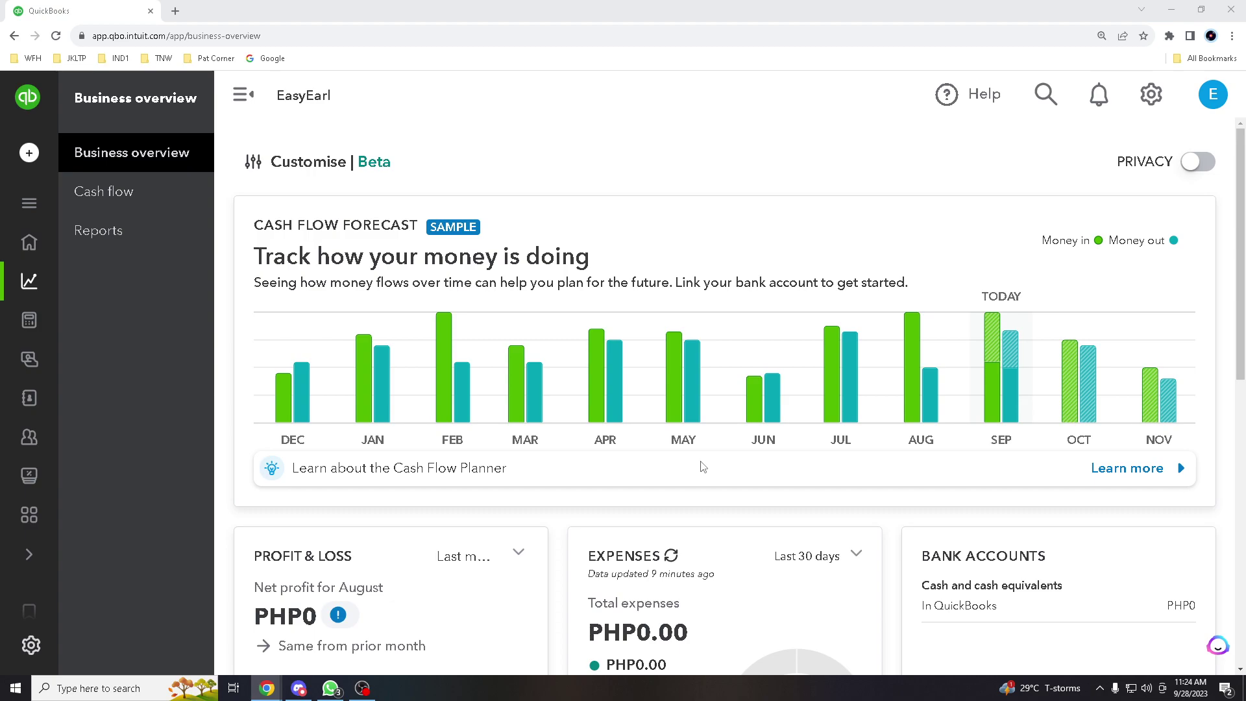
pyautogui.scroll(-3, 703, 467)
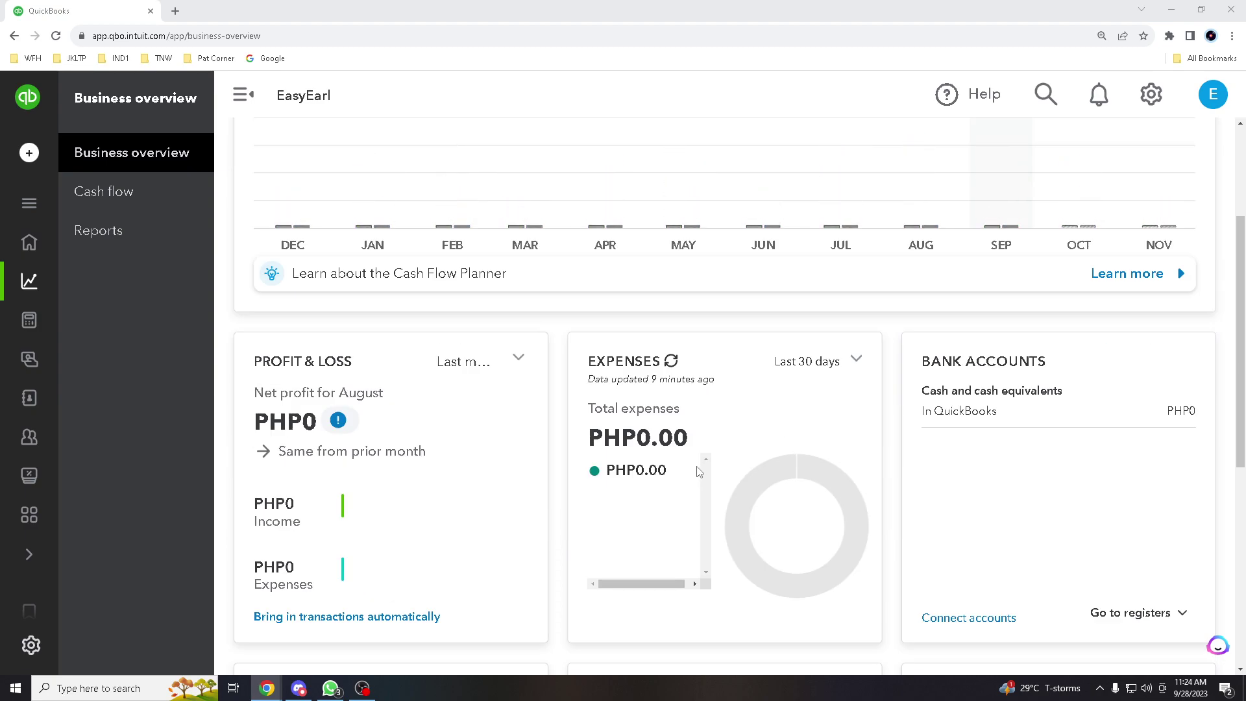
pyautogui.scroll(-5, 698, 476)
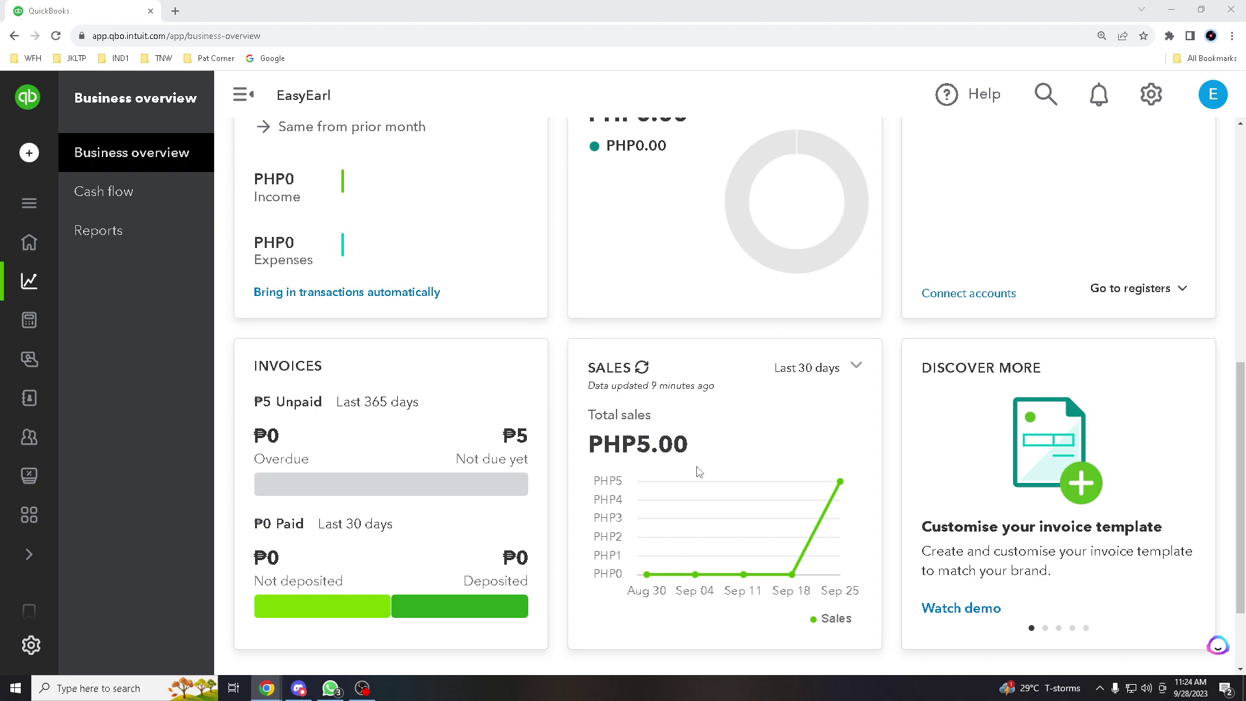
pyautogui.scroll(-2, 696, 476)
pyautogui.scroll(6, 698, 474)
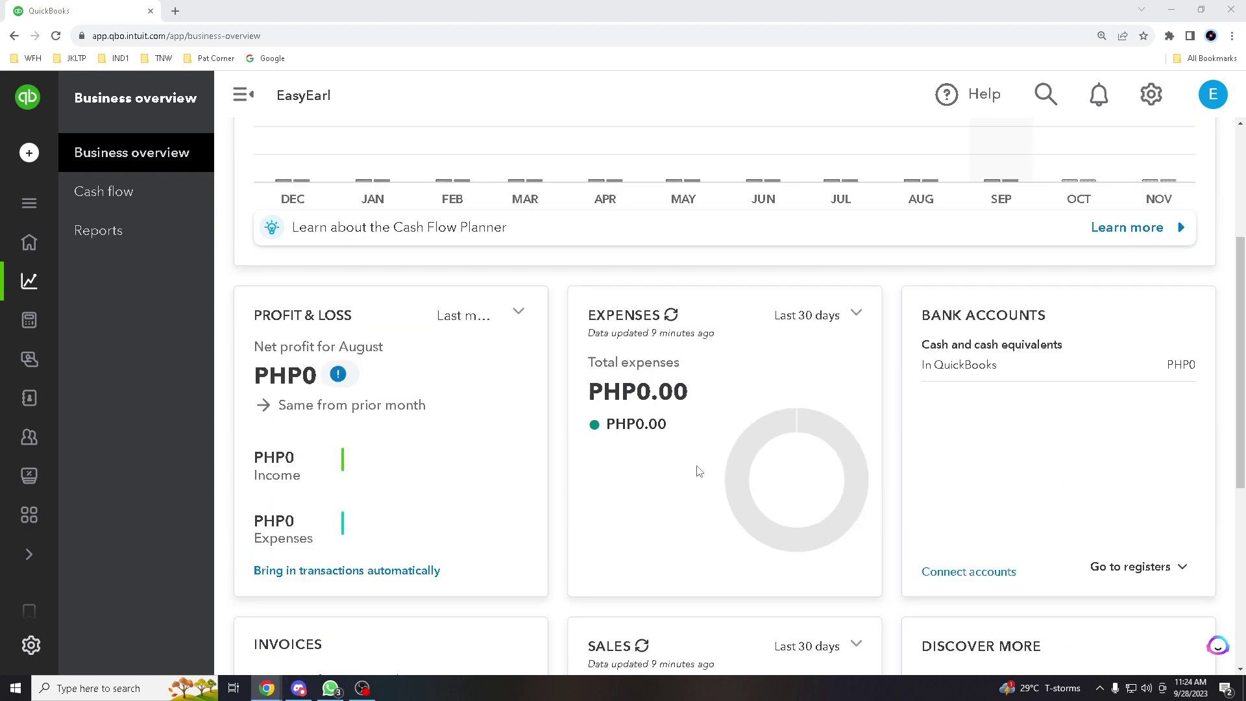
pyautogui.scroll(-2, 700, 470)
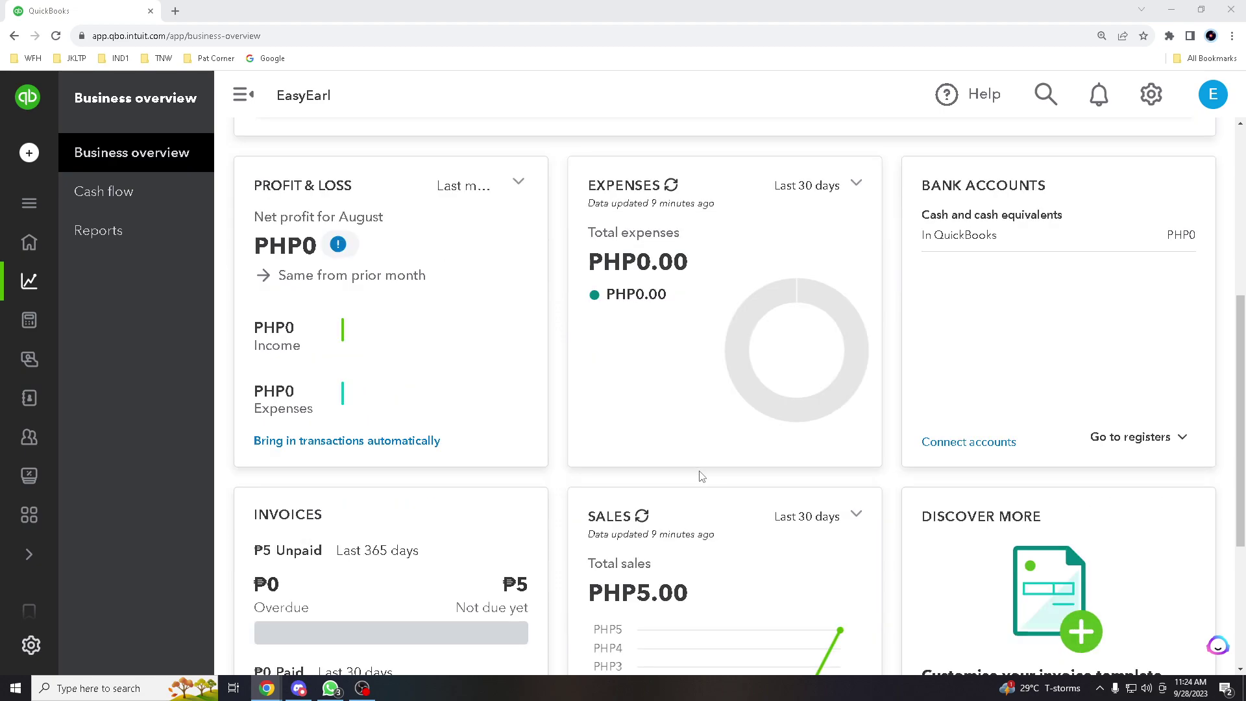
pyautogui.scroll(-3, 705, 473)
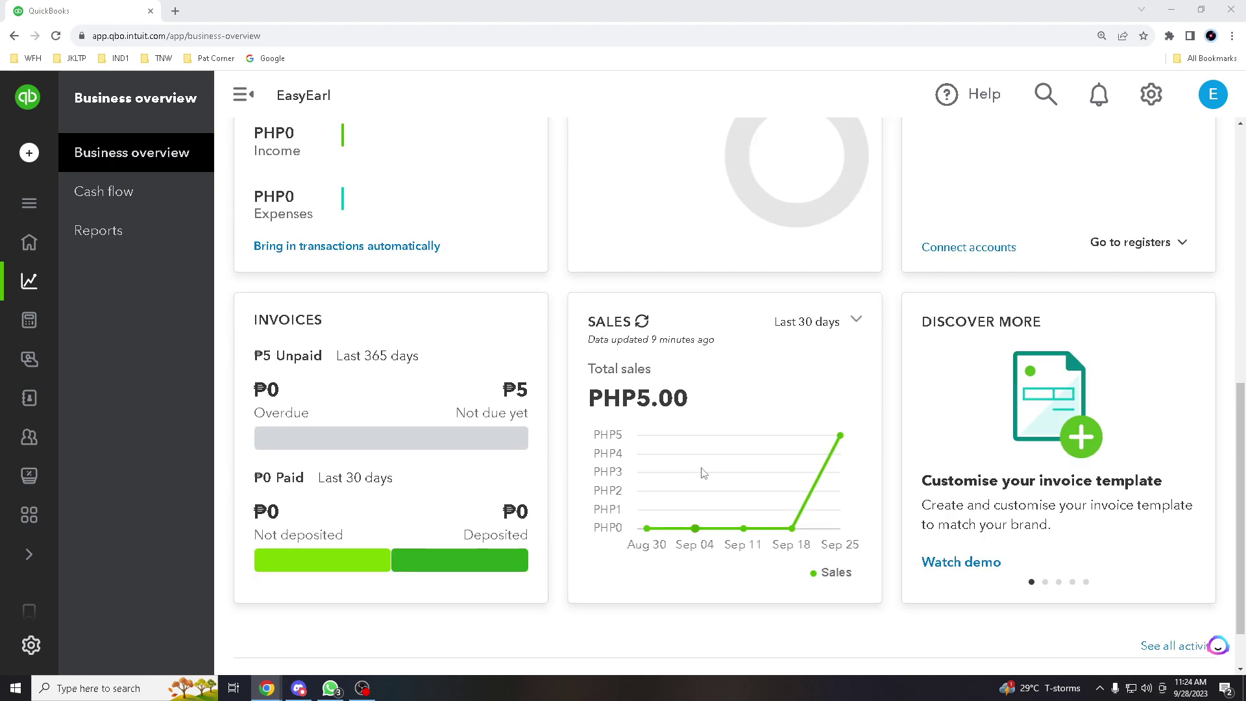
pyautogui.scroll(-1, 705, 474)
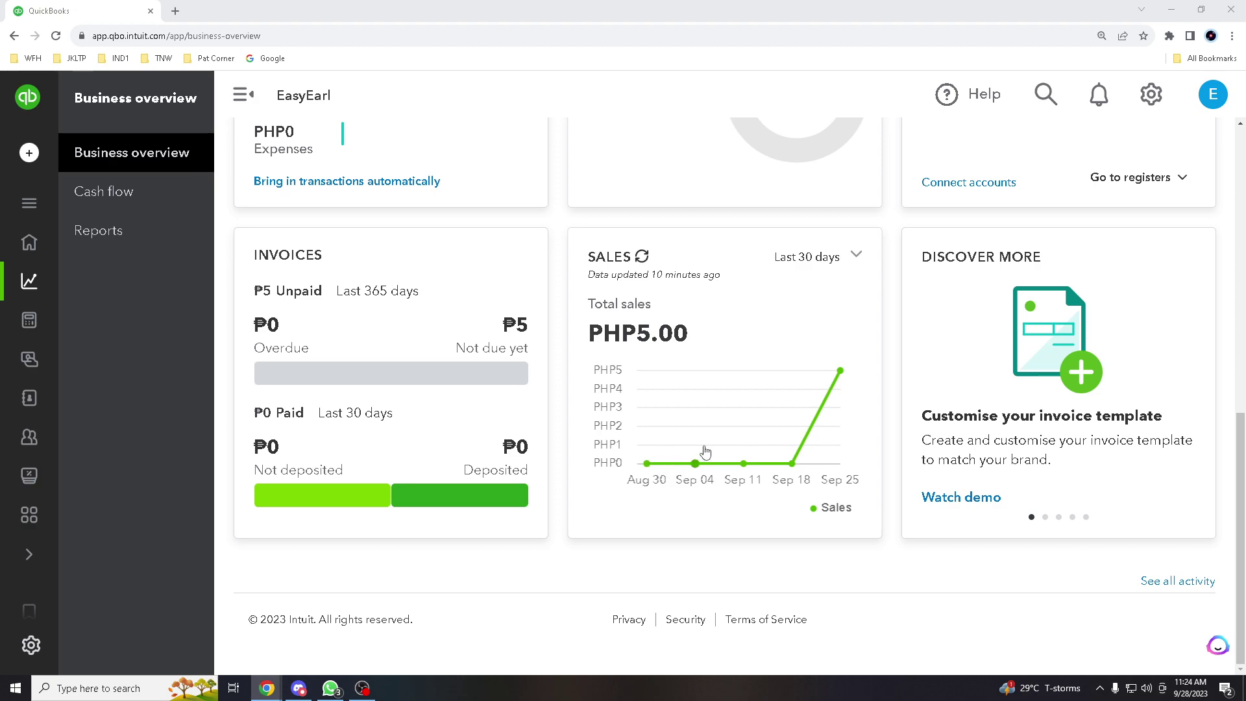
pyautogui.scroll(4, 705, 452)
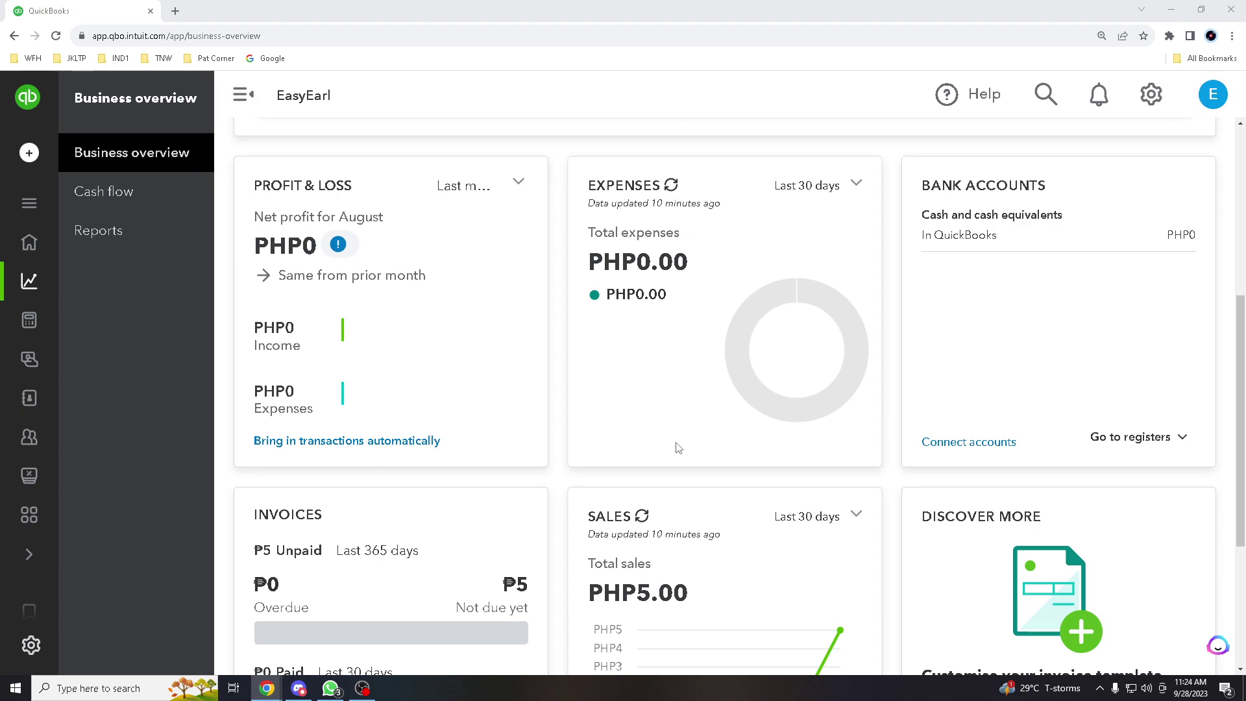
pyautogui.scroll(-2, 677, 448)
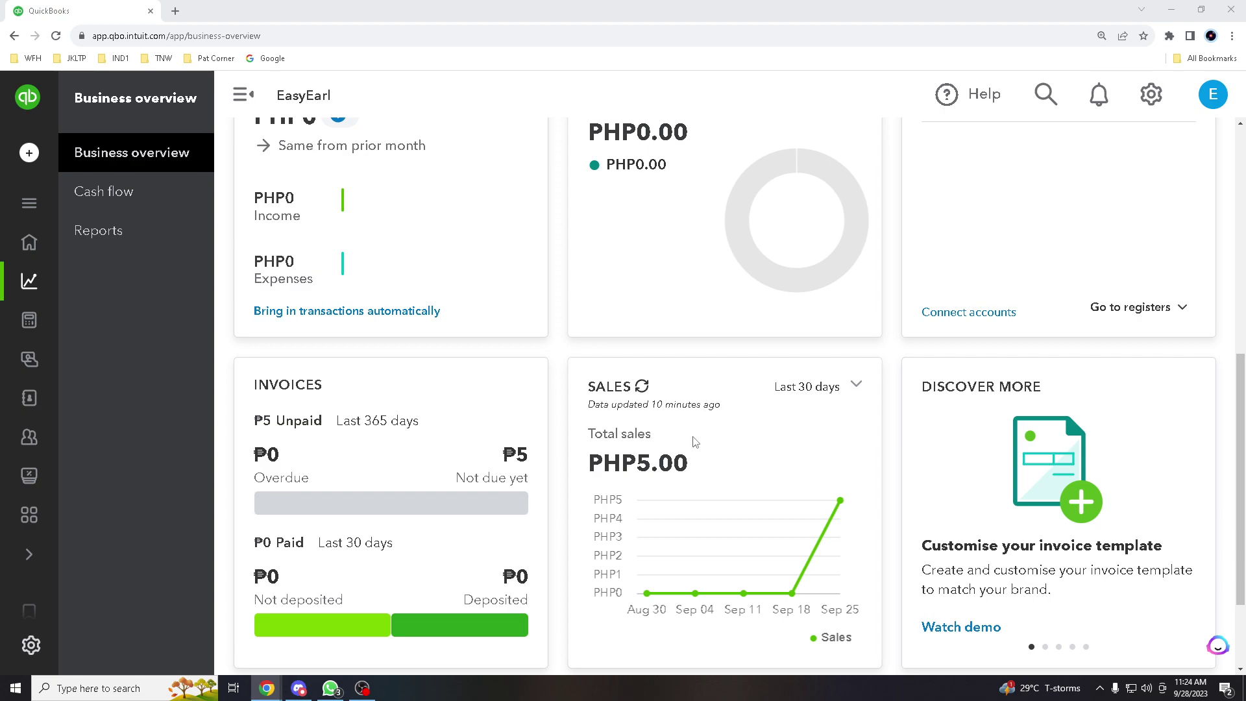
pyautogui.scroll(-2, 643, 458)
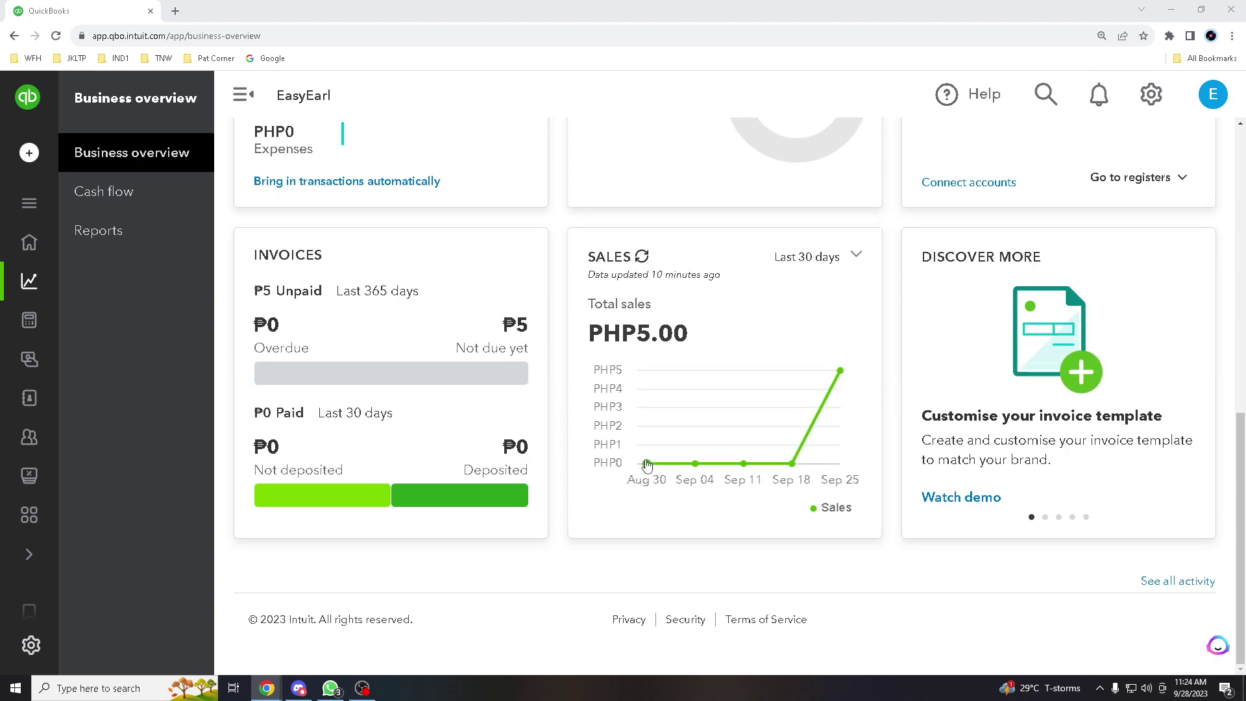
pyautogui.scroll(3, 675, 467)
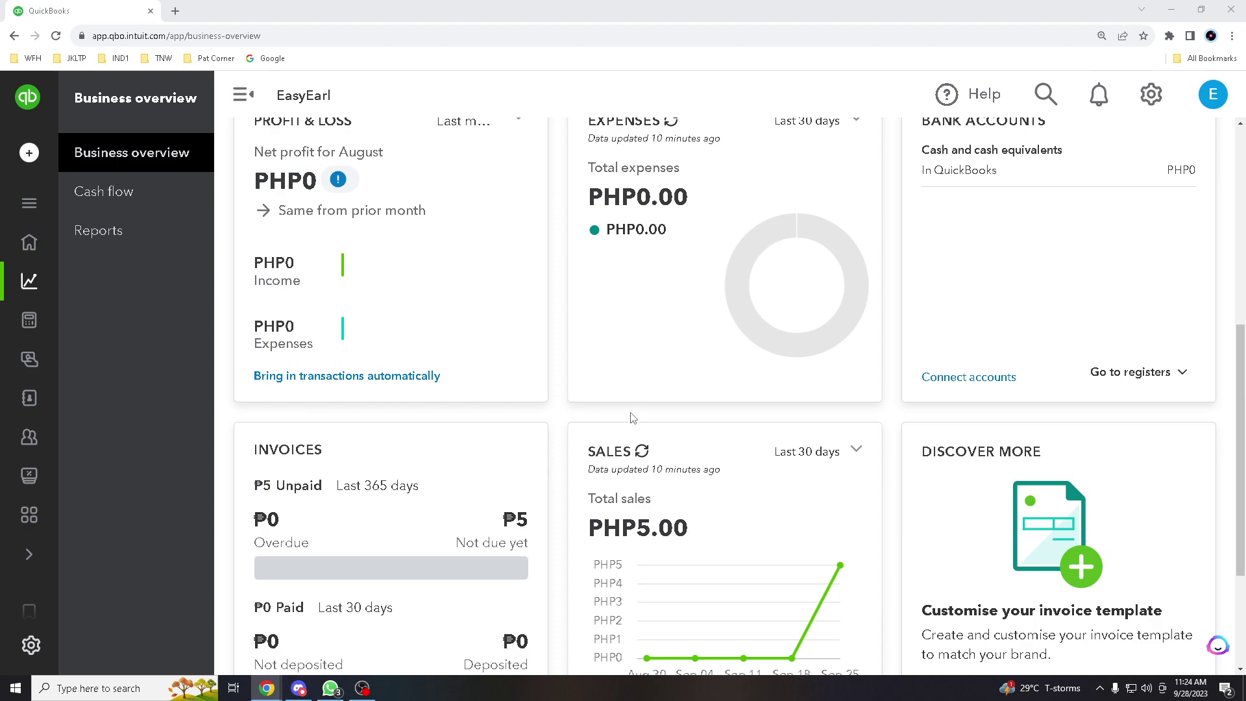
pyautogui.scroll(-2, 633, 417)
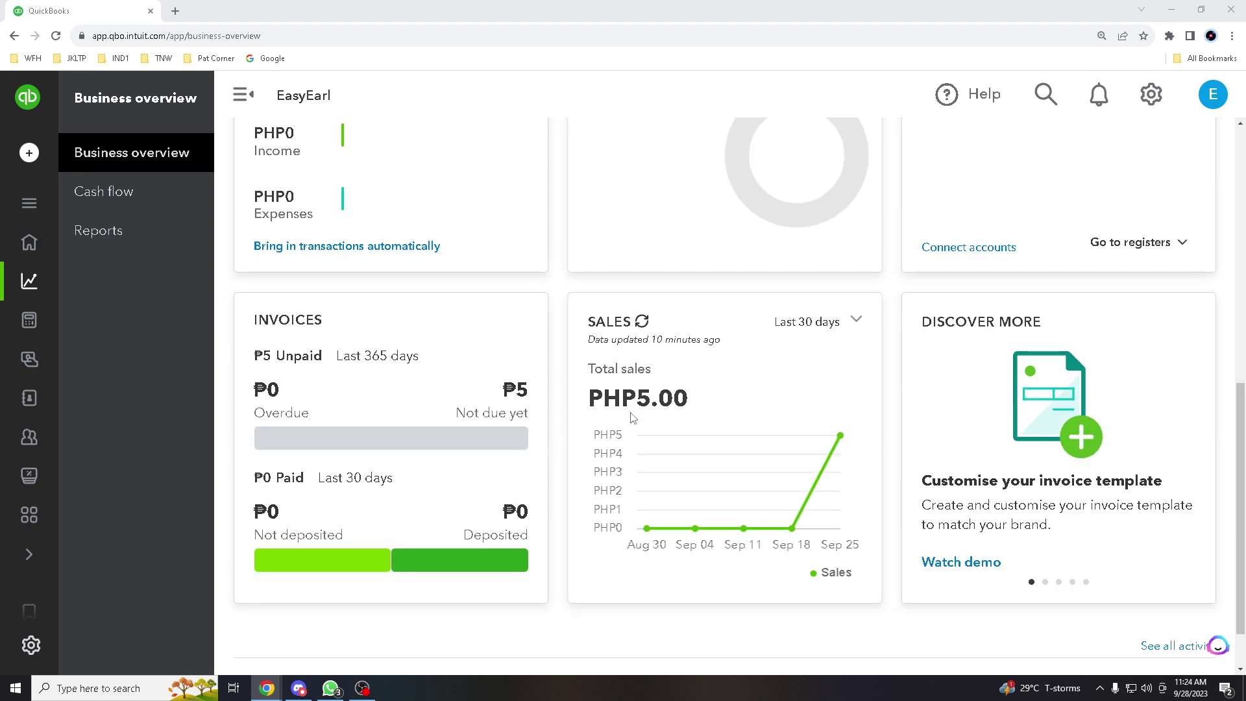
pyautogui.scroll(-1, 642, 428)
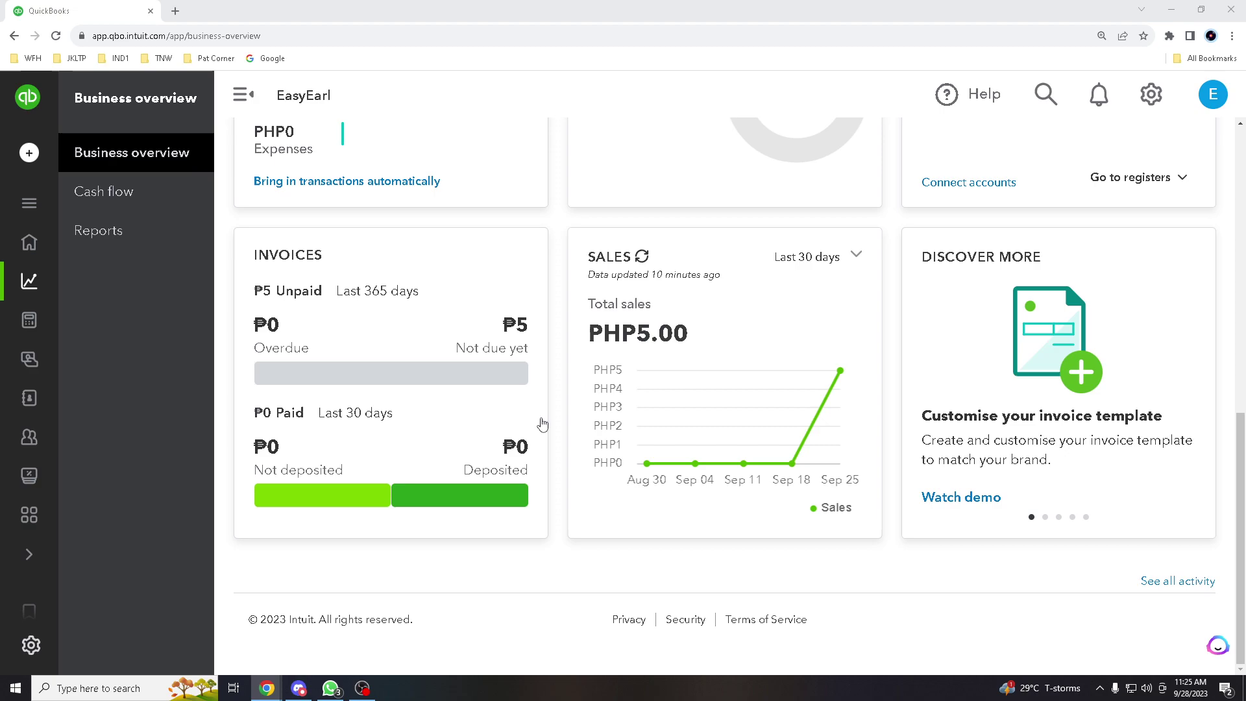
pyautogui.scroll(3, 571, 407)
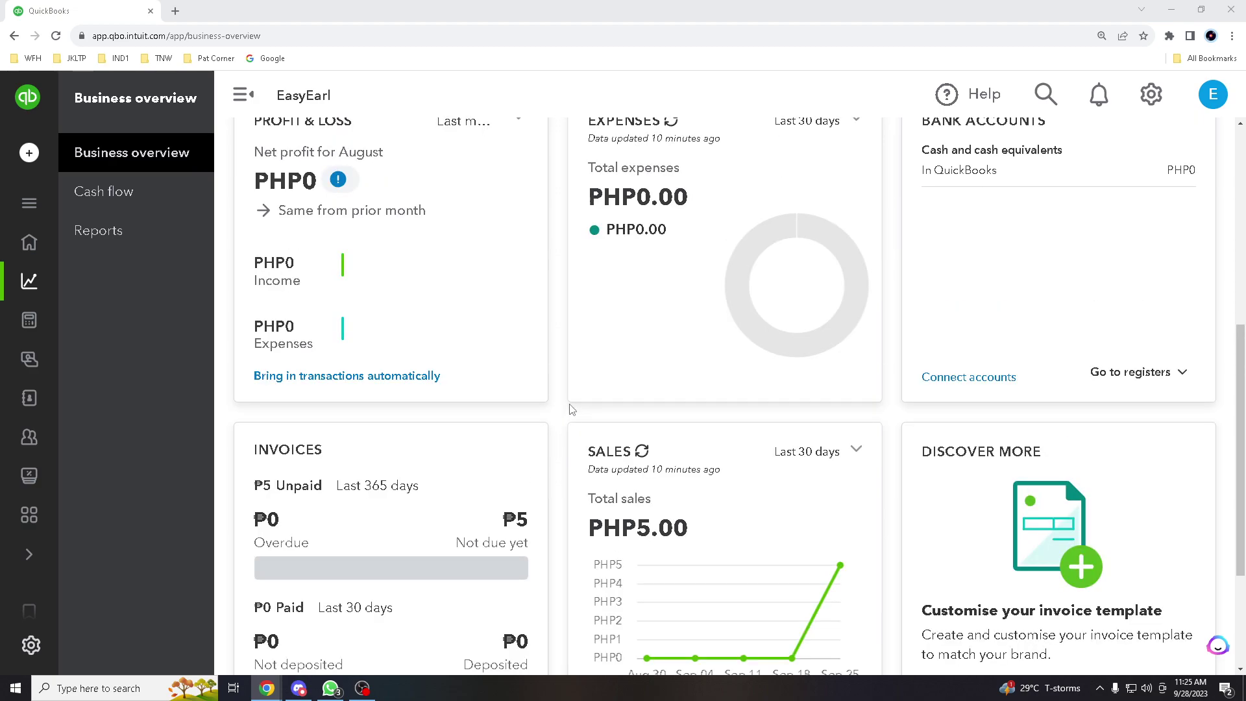
pyautogui.scroll(3, 564, 407)
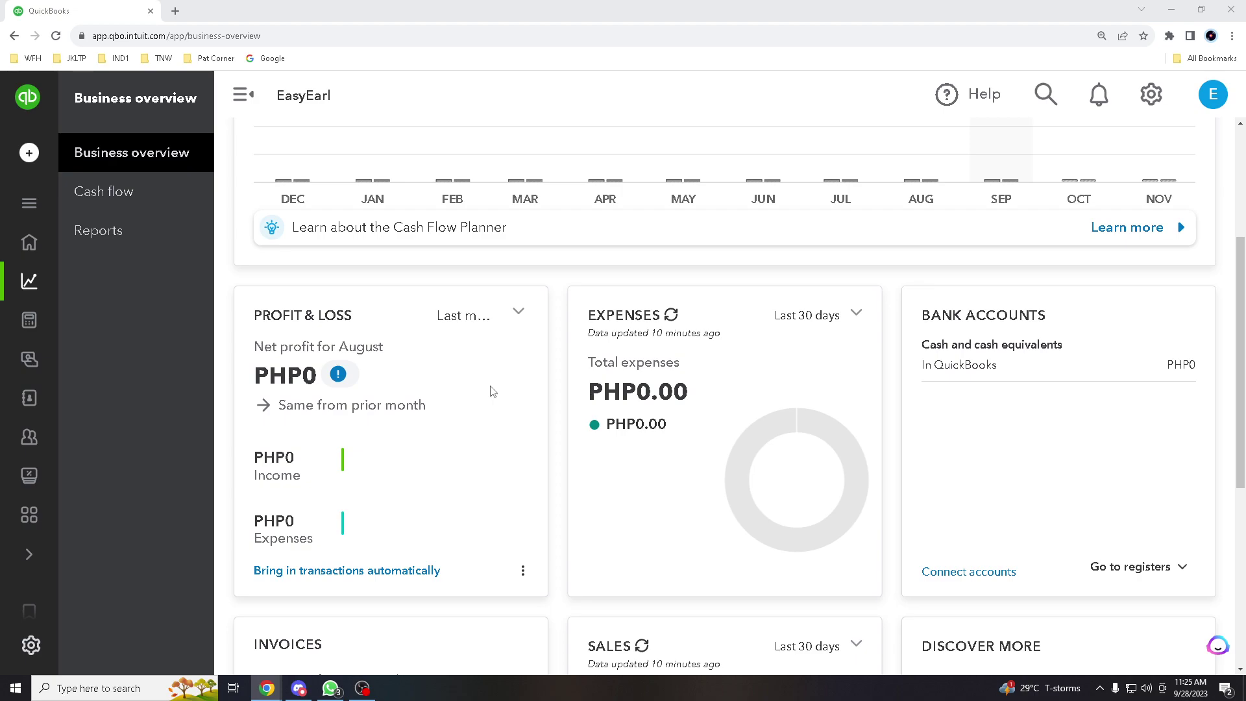
pyautogui.scroll(-4, 492, 396)
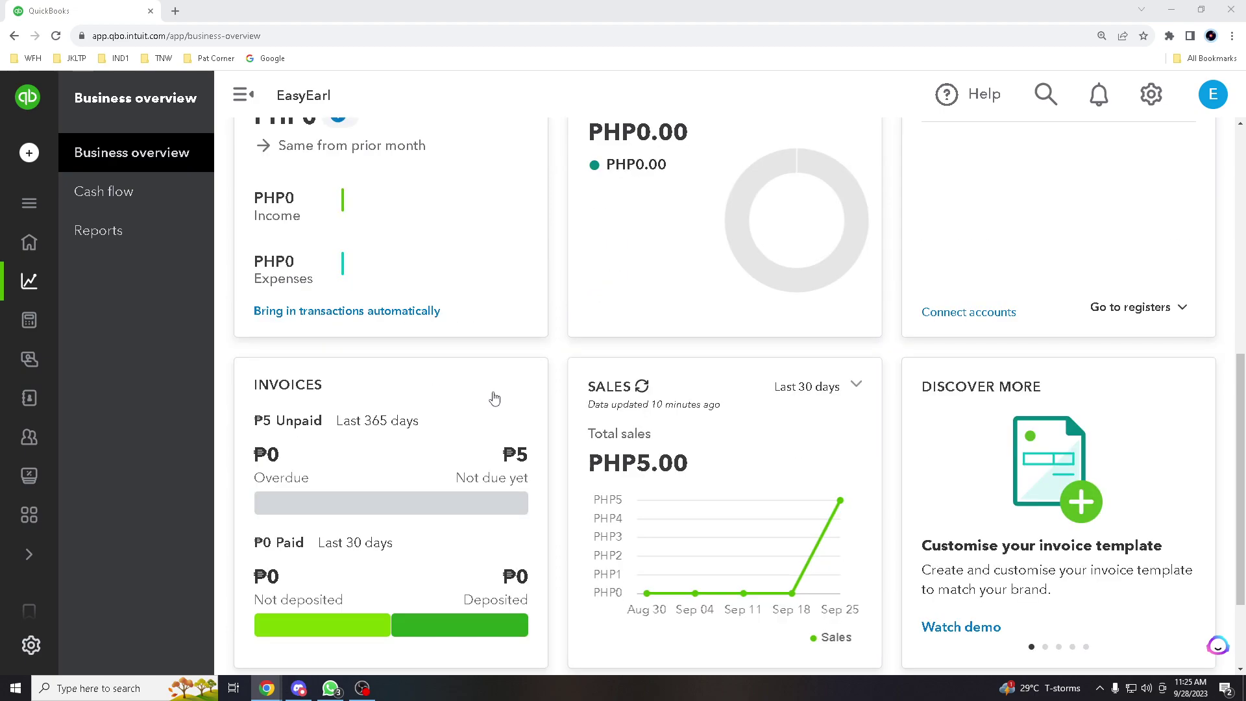
pyautogui.scroll(-2, 494, 398)
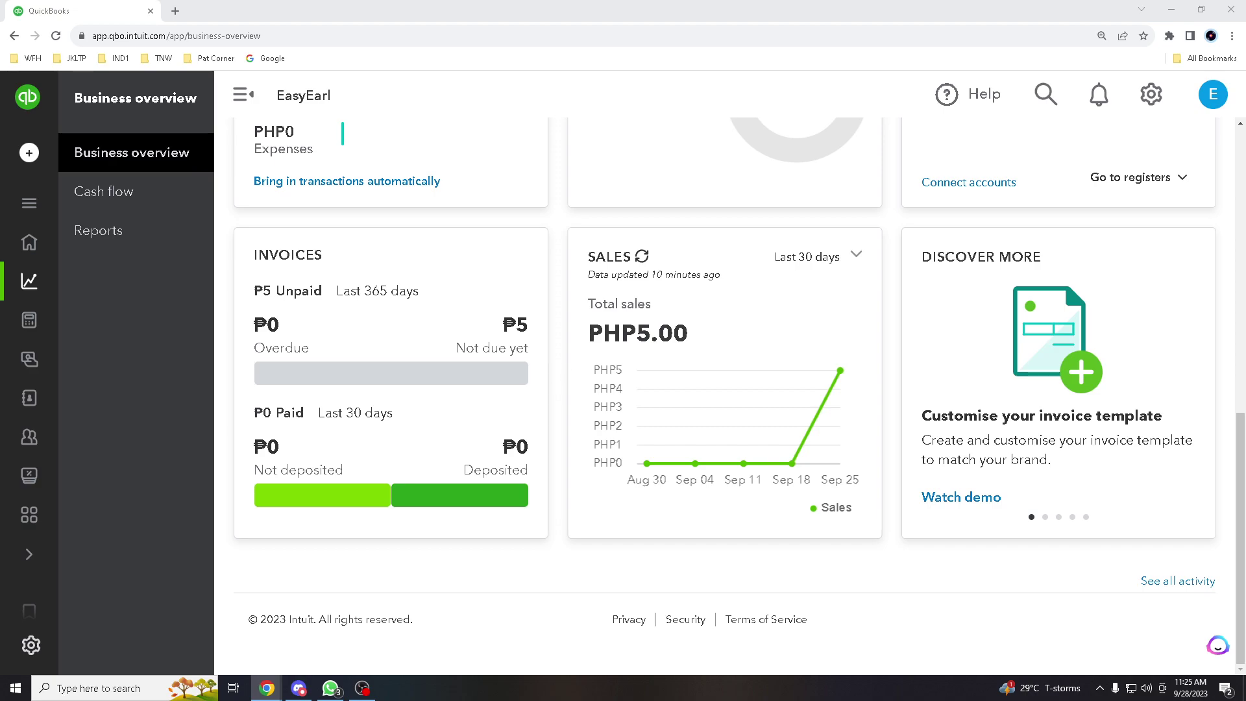
pyautogui.scroll(3, 639, 418)
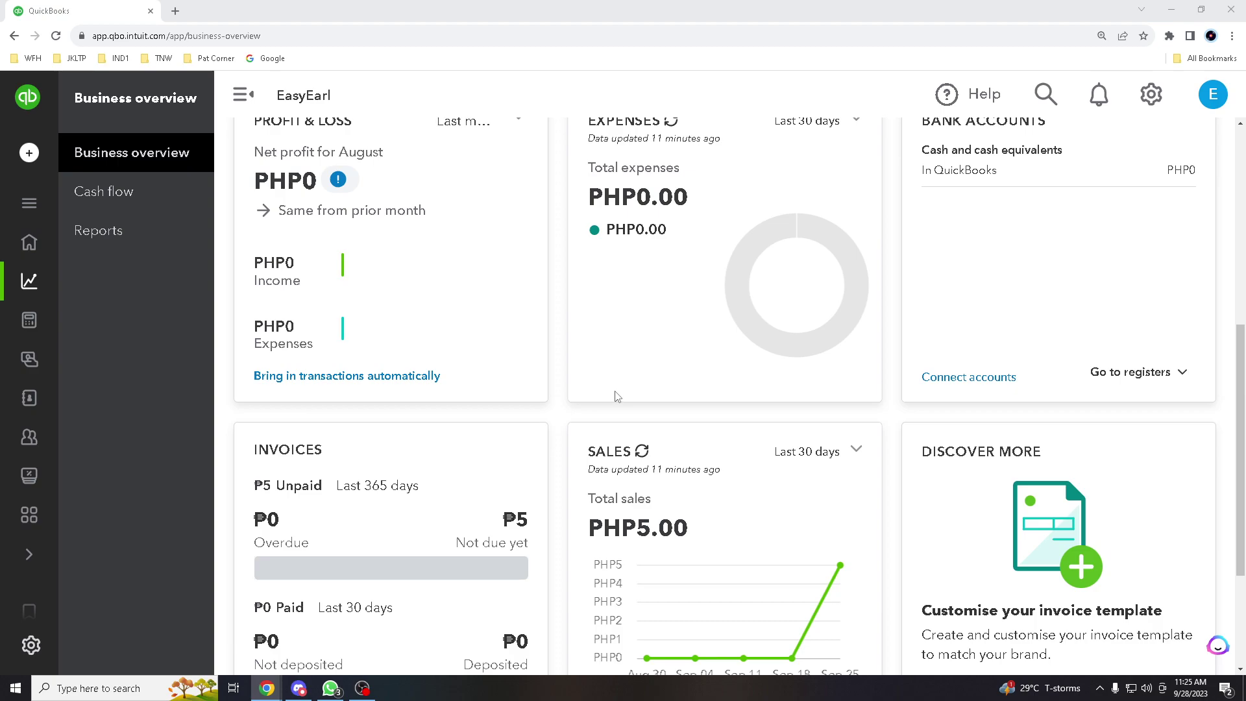
pyautogui.scroll(-3, 618, 396)
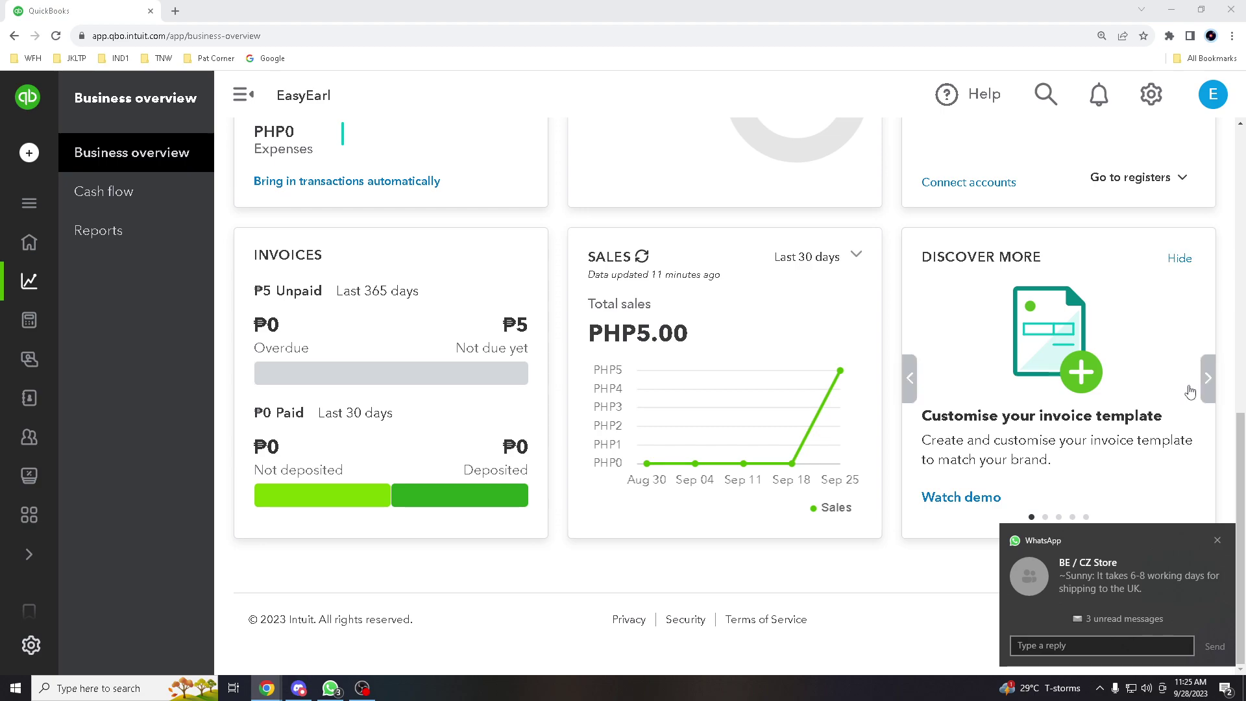
# Step: Dismiss the chat notification and go to Manage users from the gear settings menu
pyautogui.press('Escape')
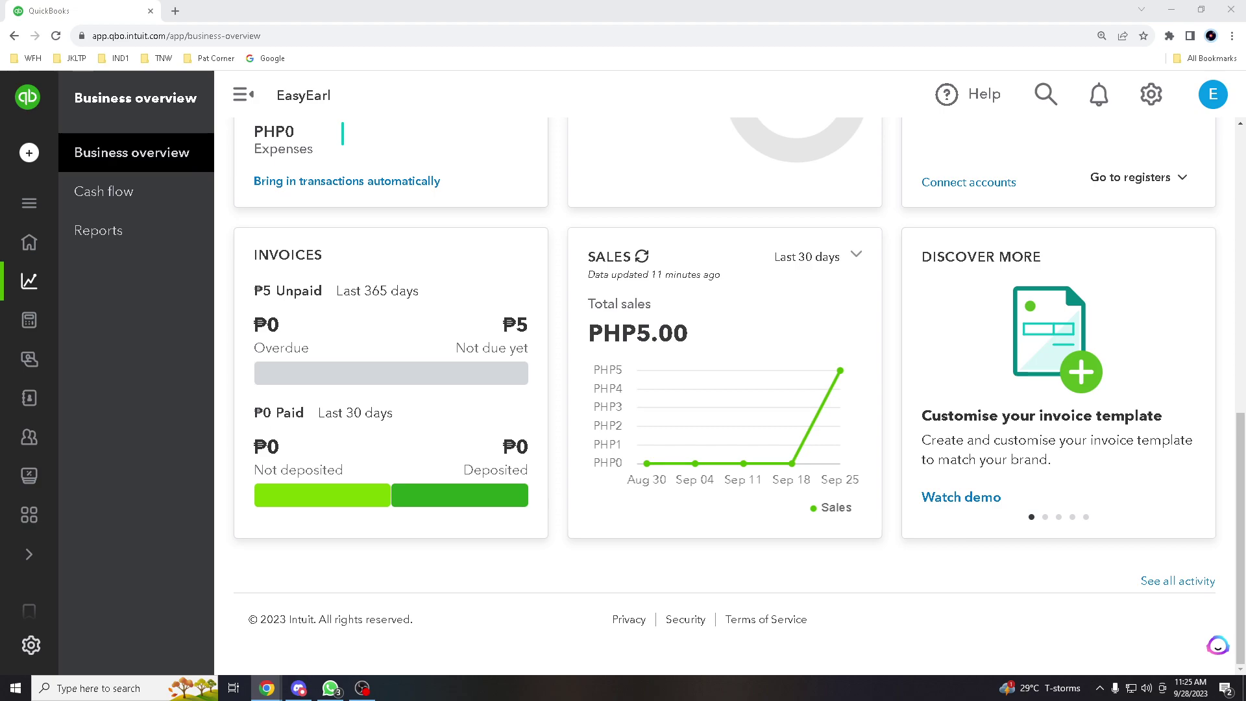
pyautogui.scroll(4, 632, 397)
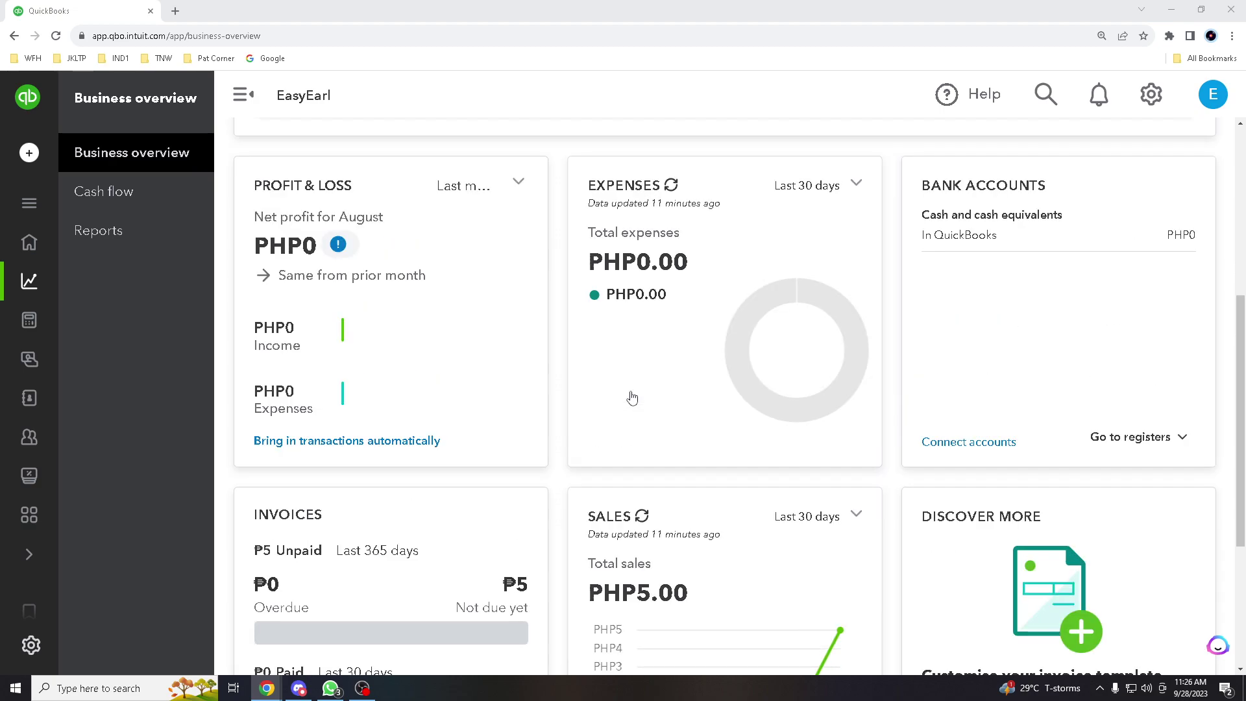
pyautogui.scroll(2, 632, 397)
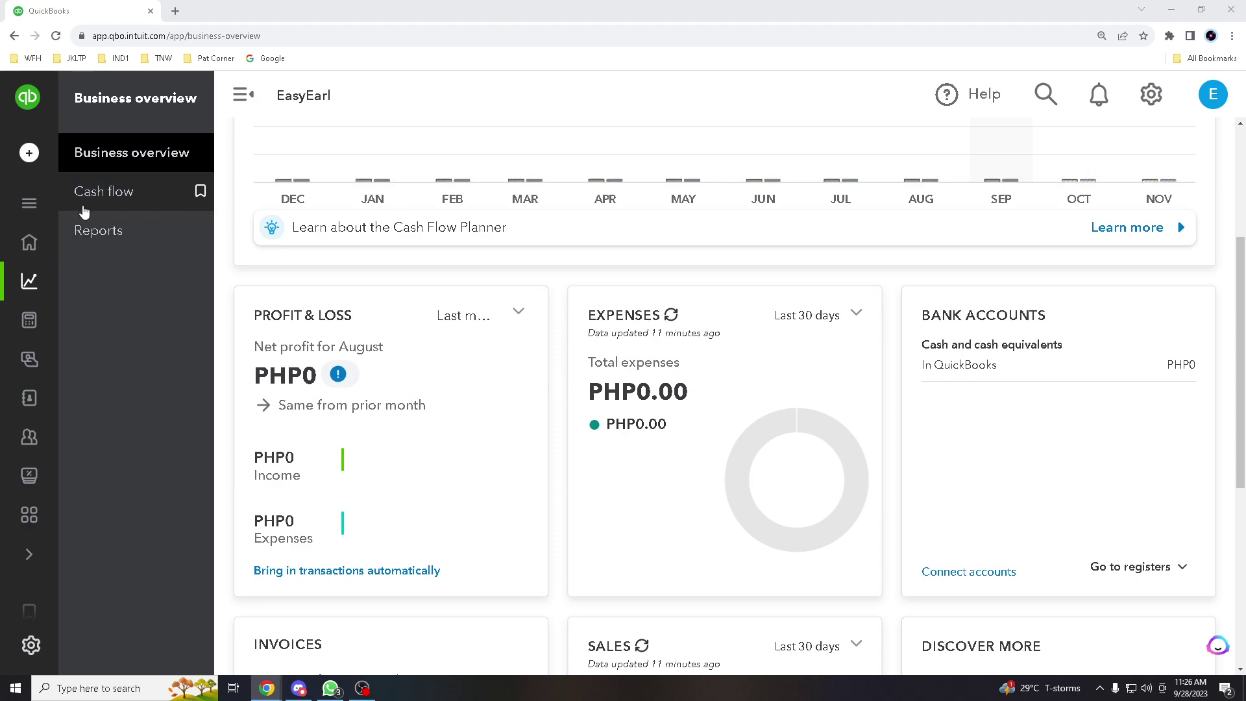
pyautogui.scroll(4, 326, 188)
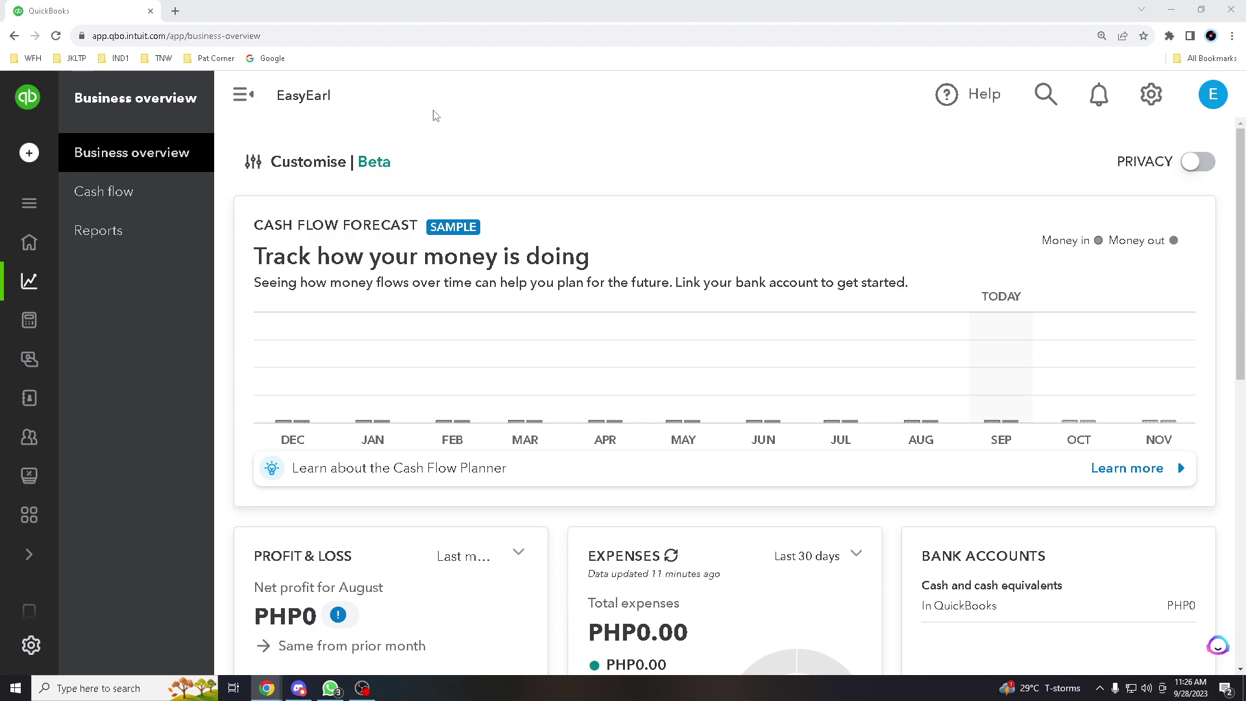
pyautogui.click(1151, 94)
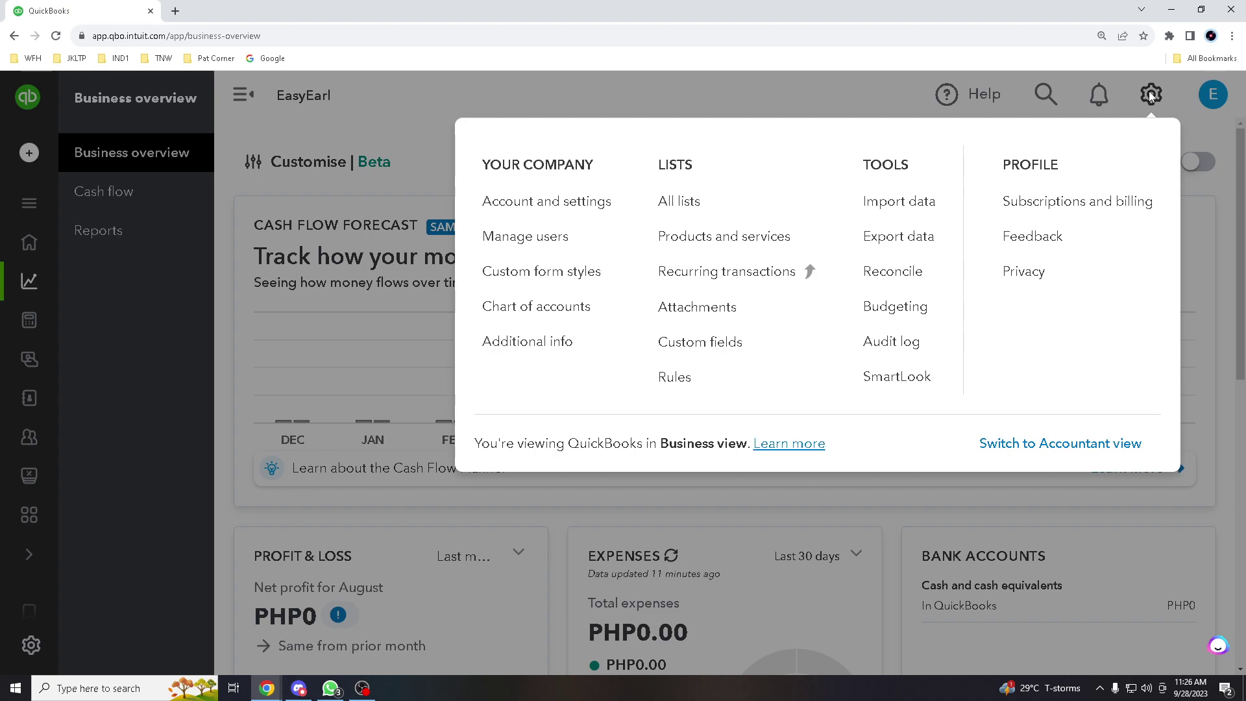
pyautogui.click(547, 241)
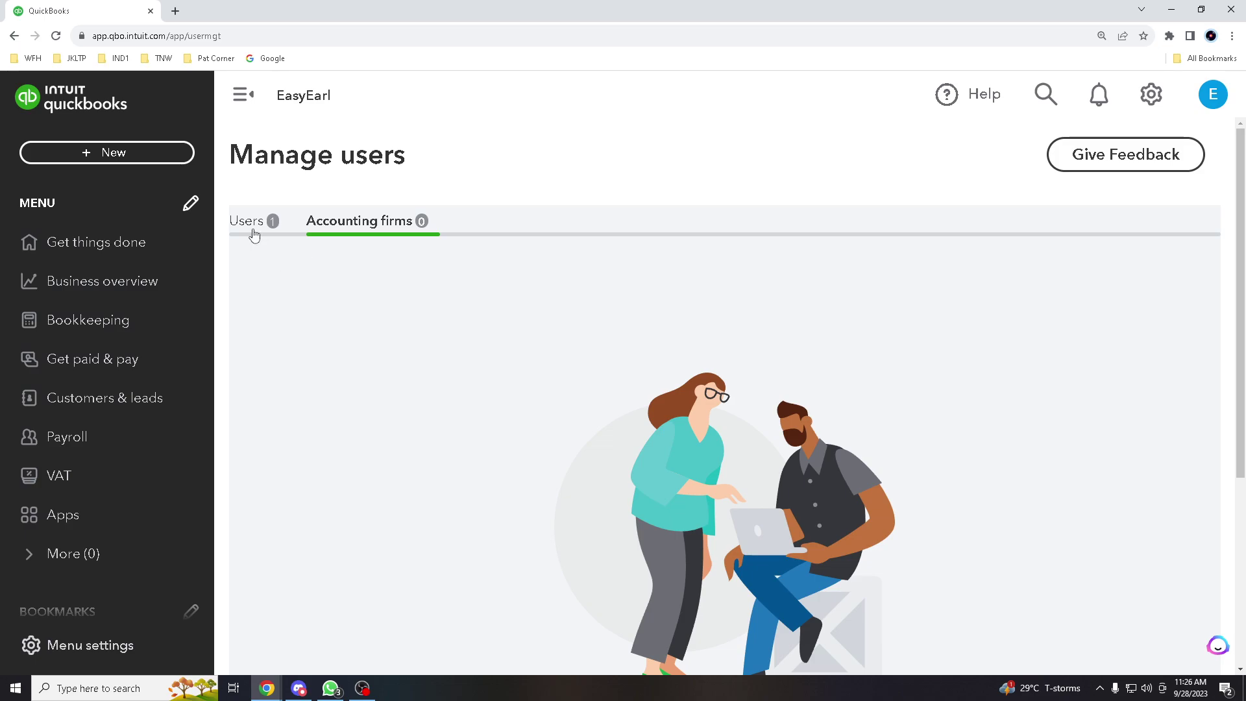
# Step: Scroll the Accounting firms tab, then show the Users tab with the single Primary admin
pyautogui.scroll(-3, 263, 244)
pyautogui.scroll(3, 363, 240)
pyautogui.scroll(-4, 527, 356)
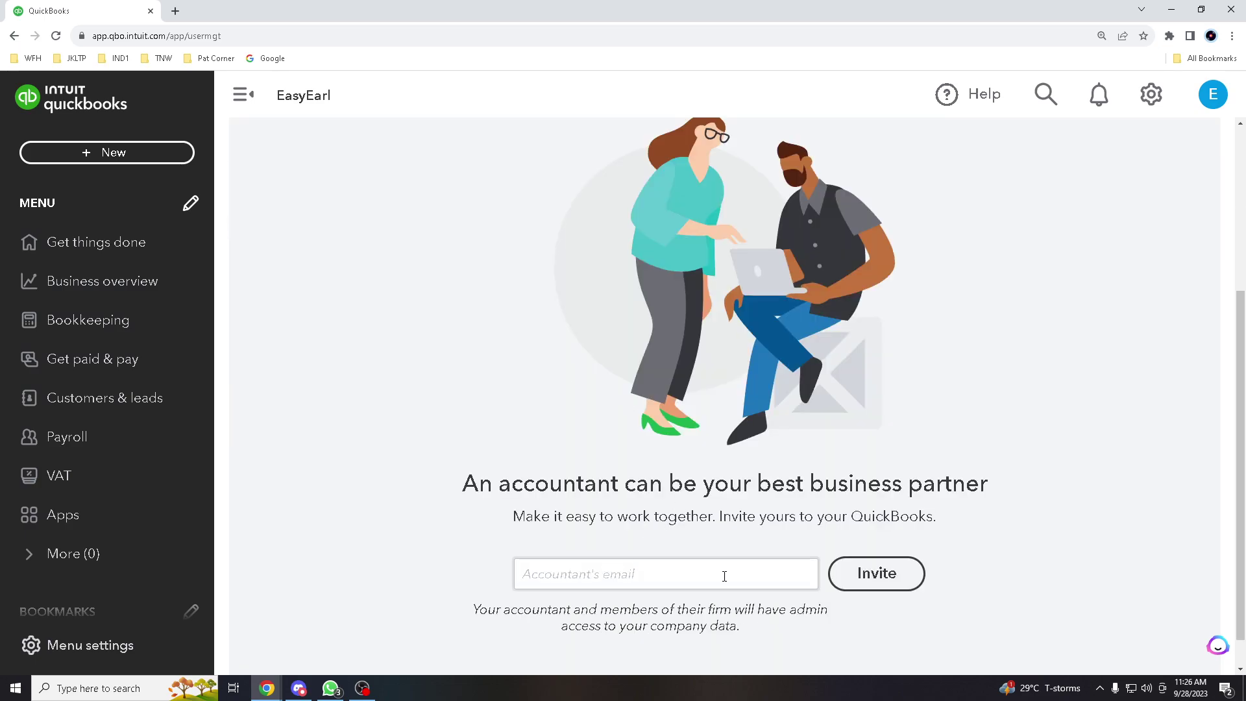
pyautogui.scroll(4, 334, 246)
pyautogui.click(251, 233)
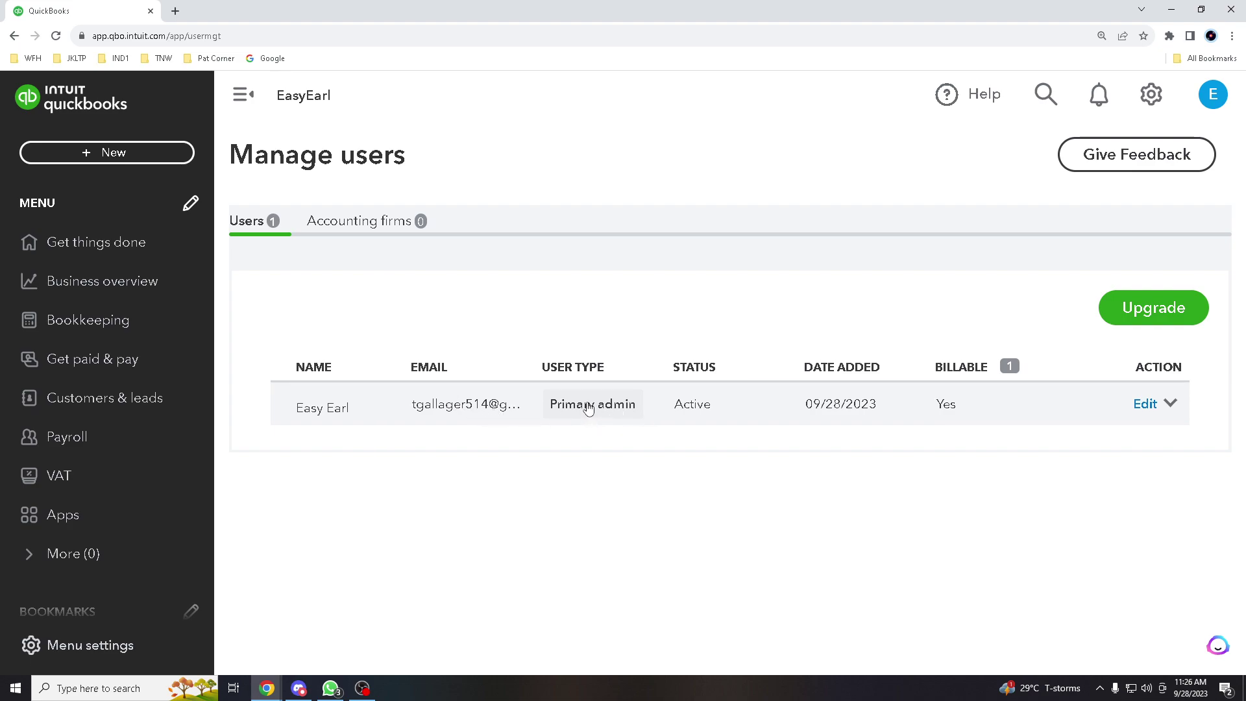
# Step: Open the primary admin's Edit user settings, close them unsaved, and view the empty Accounting firms tab
pyautogui.click(1145, 405)
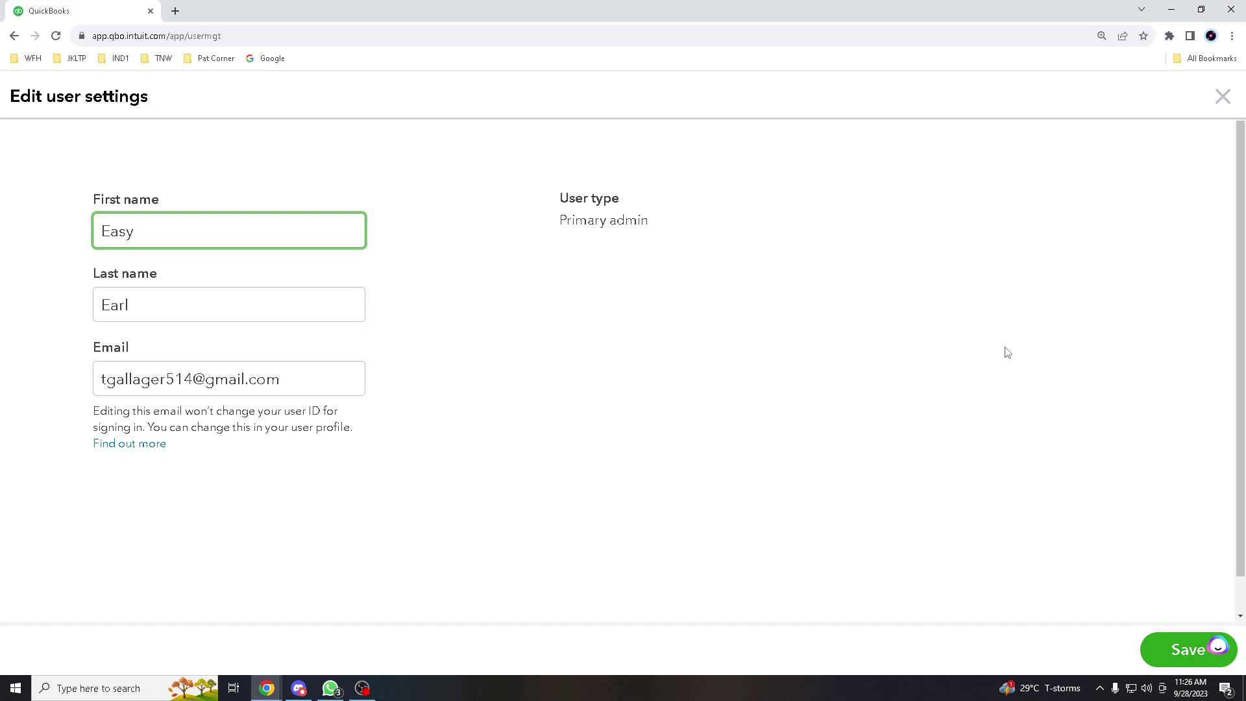
pyautogui.click(1223, 98)
pyautogui.click(362, 223)
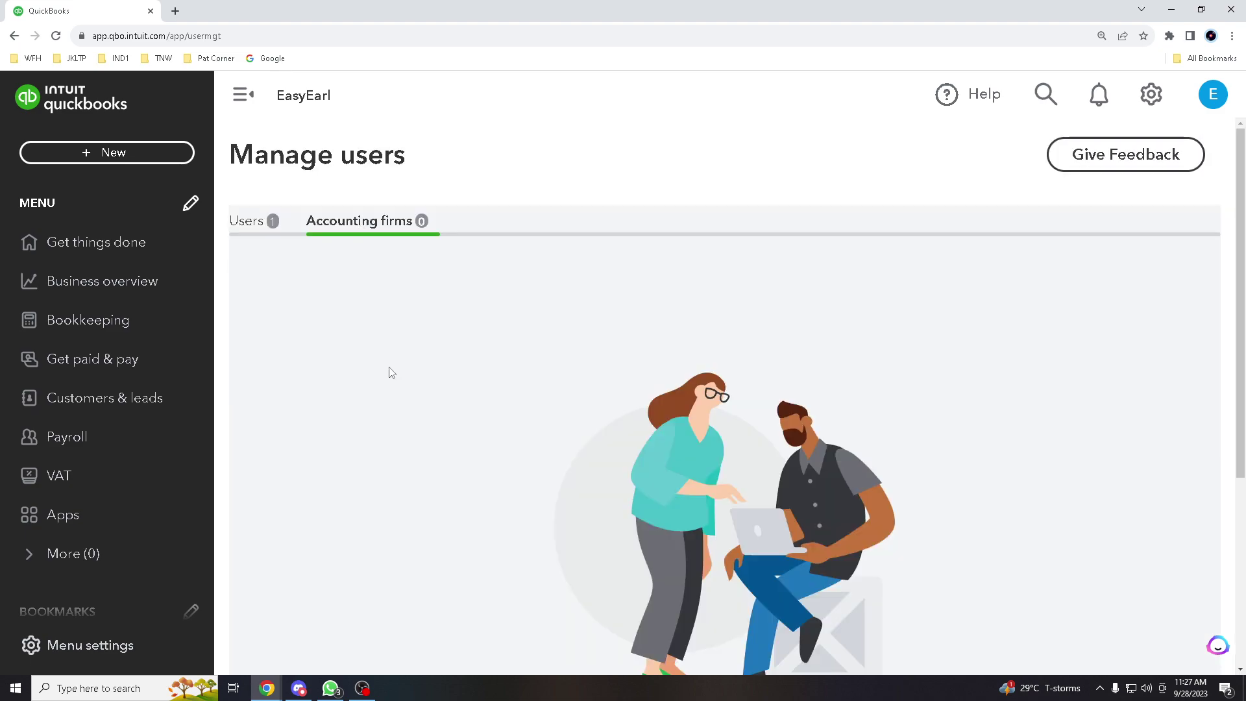
pyautogui.scroll(-4, 392, 372)
pyautogui.click(708, 578)
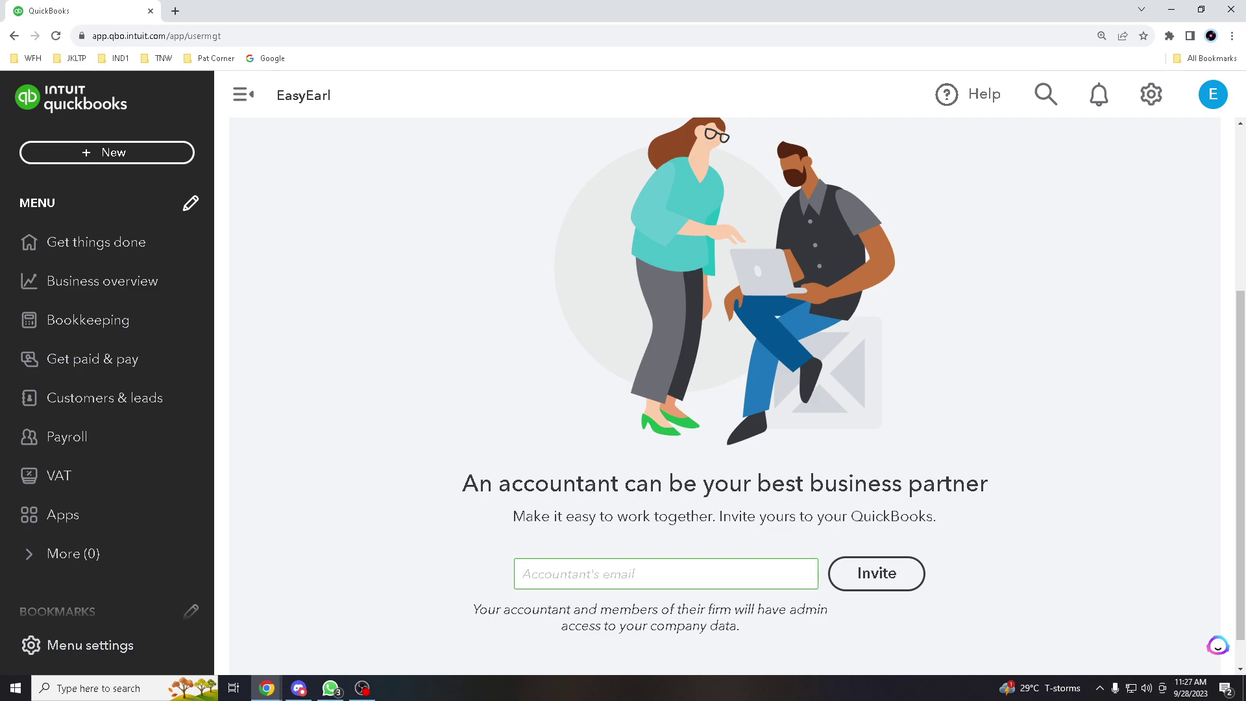
pyautogui.click(600, 572)
pyautogui.scroll(4, 427, 416)
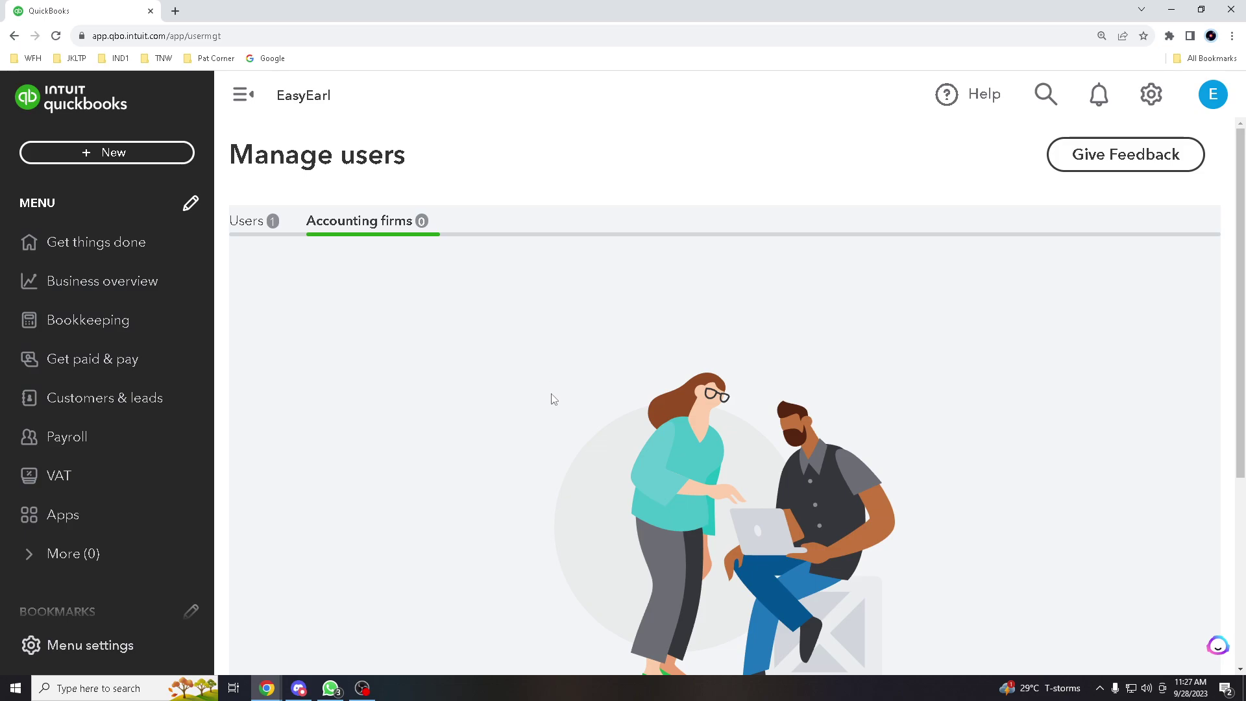
pyautogui.scroll(-3, 548, 397)
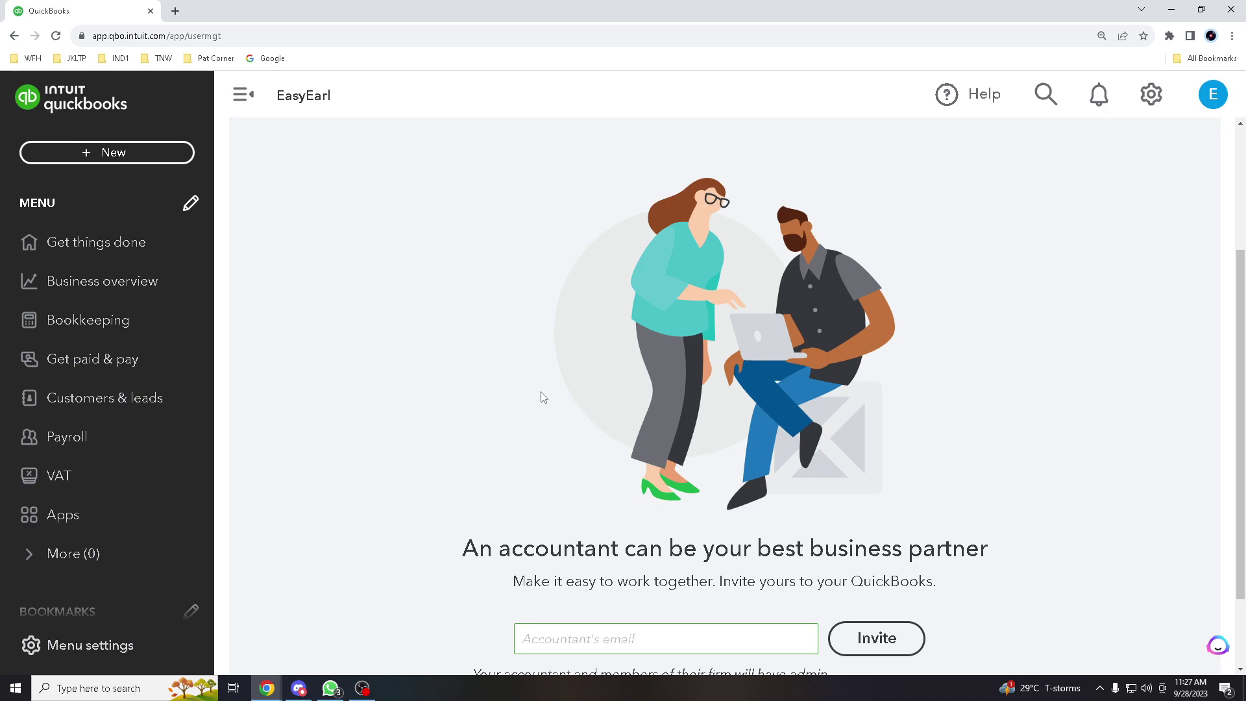
pyautogui.scroll(3, 499, 393)
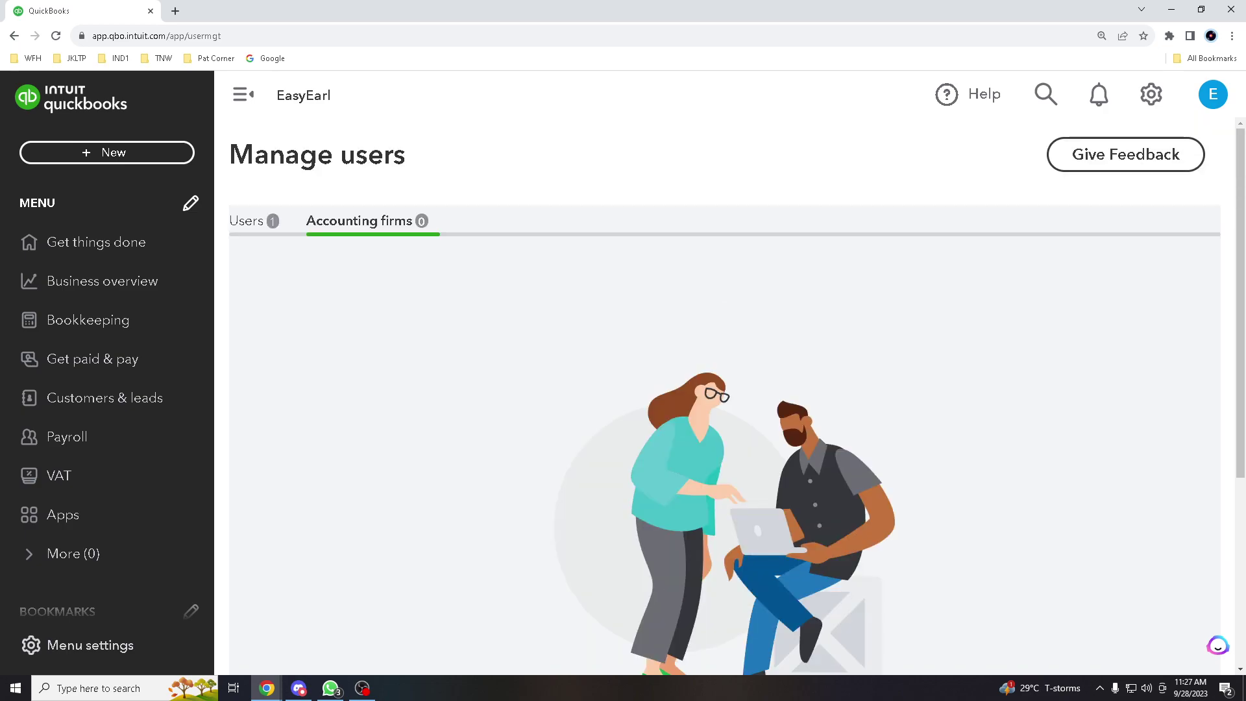
pyautogui.hotkey('alt', 'Tab')
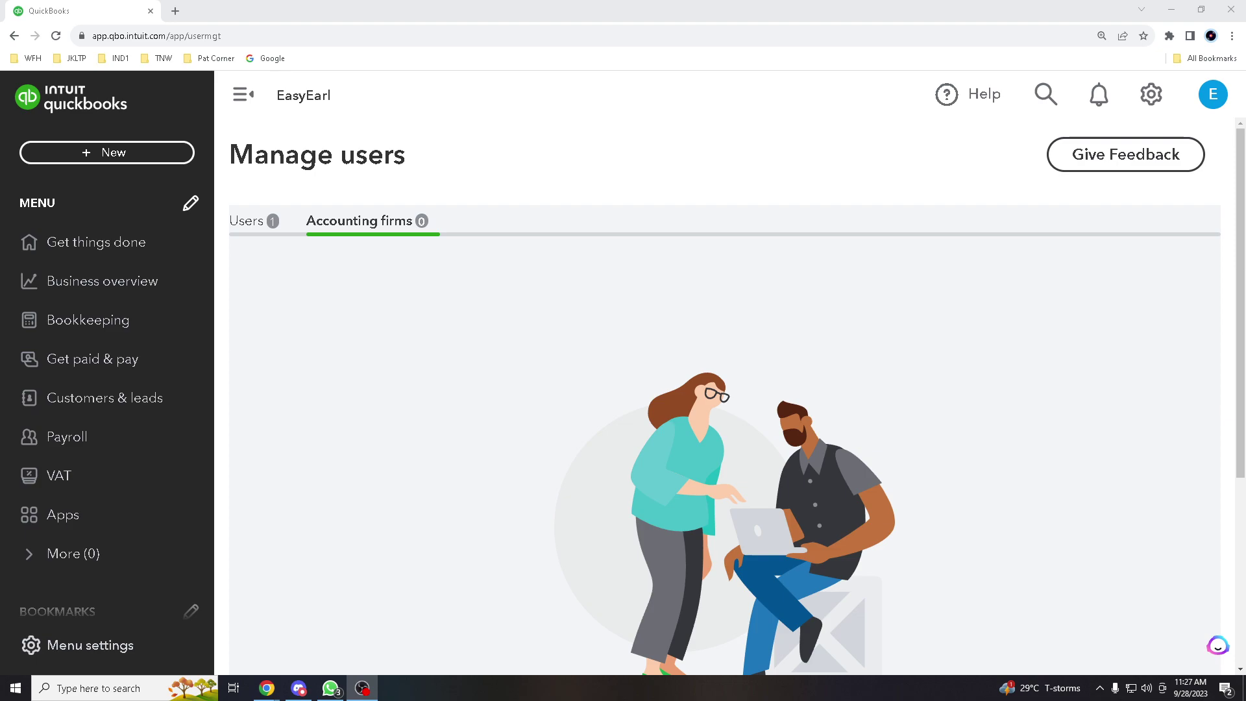